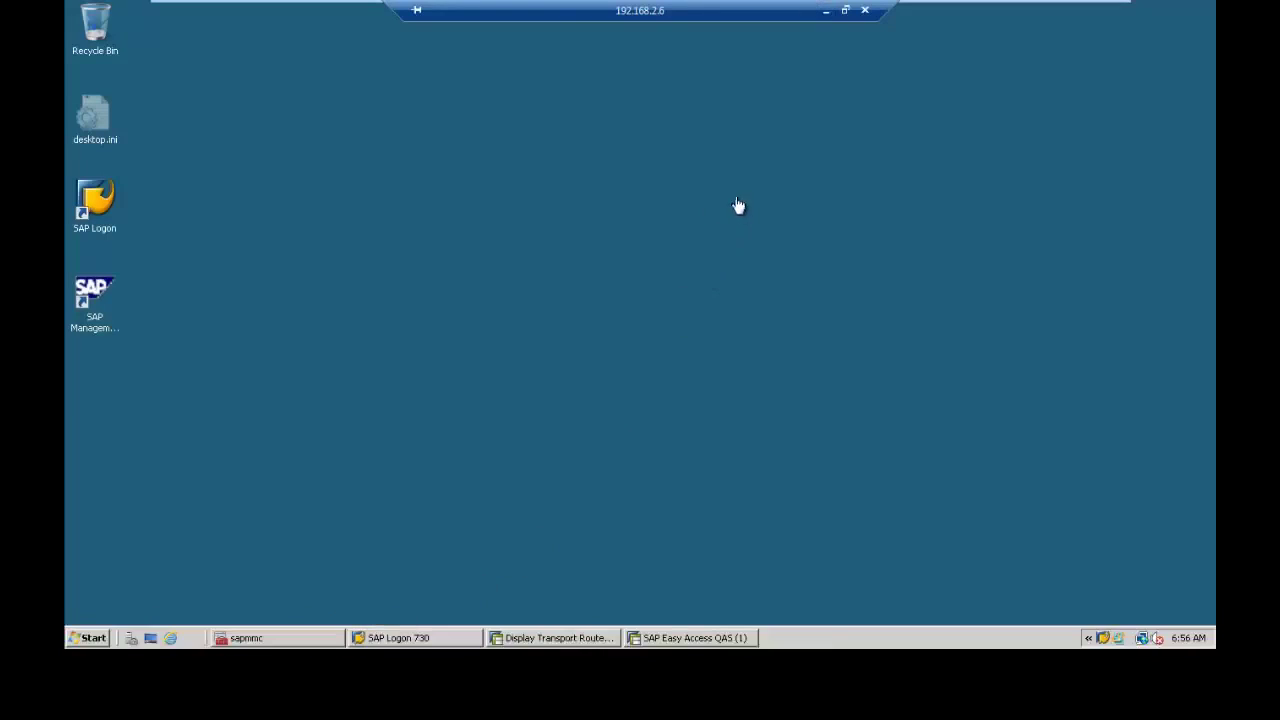
# Log off the QAS Easy Access session and confirm.
pyautogui.click(663, 640)
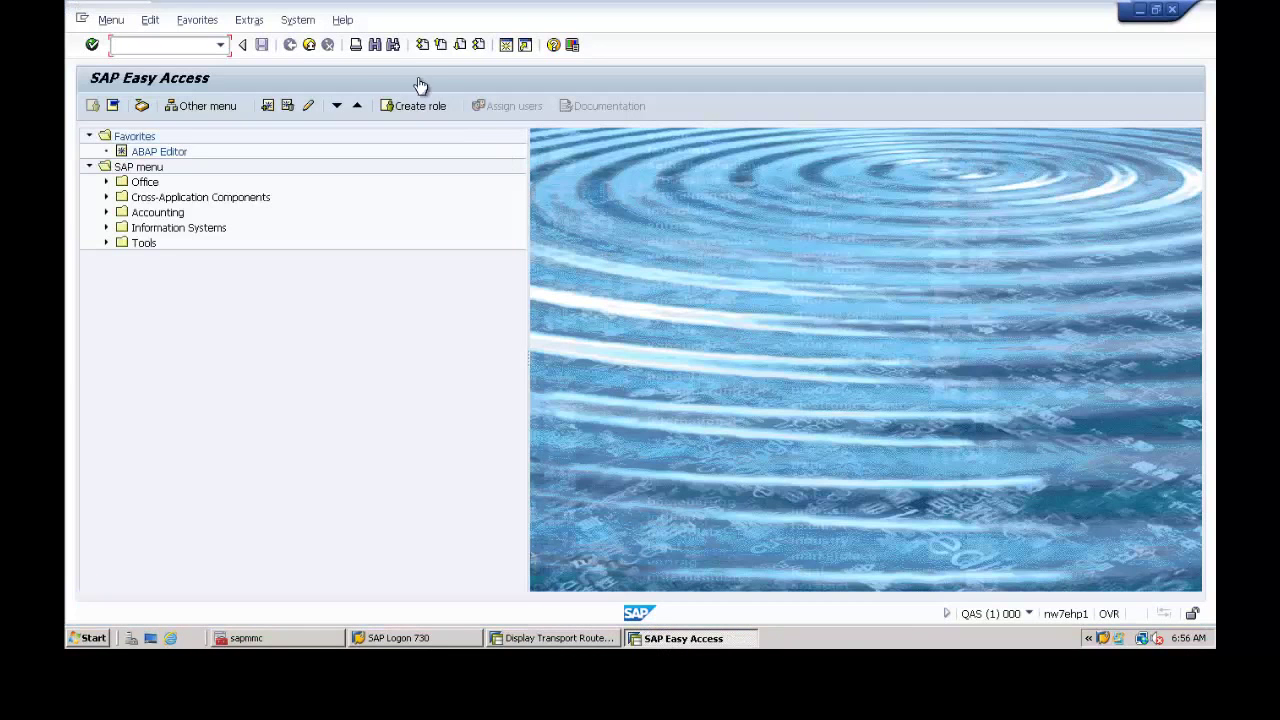
pyautogui.click(302, 22)
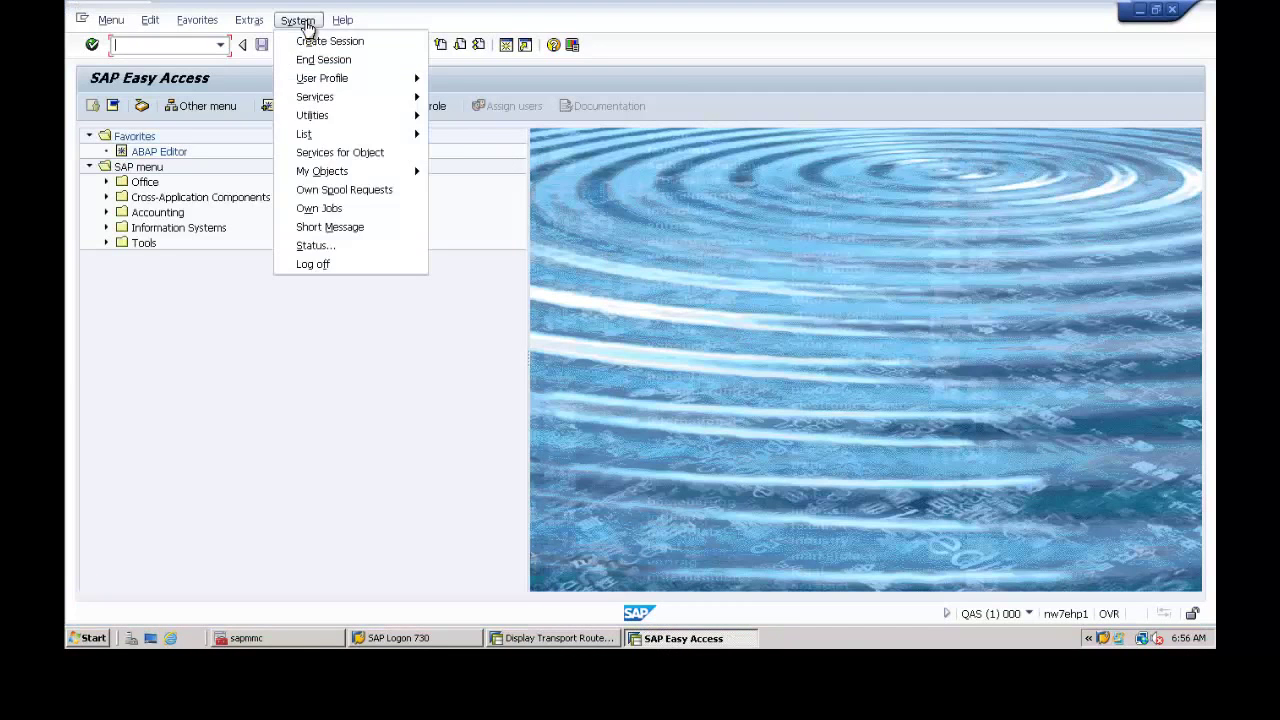
pyautogui.click(314, 265)
pyautogui.click(233, 314)
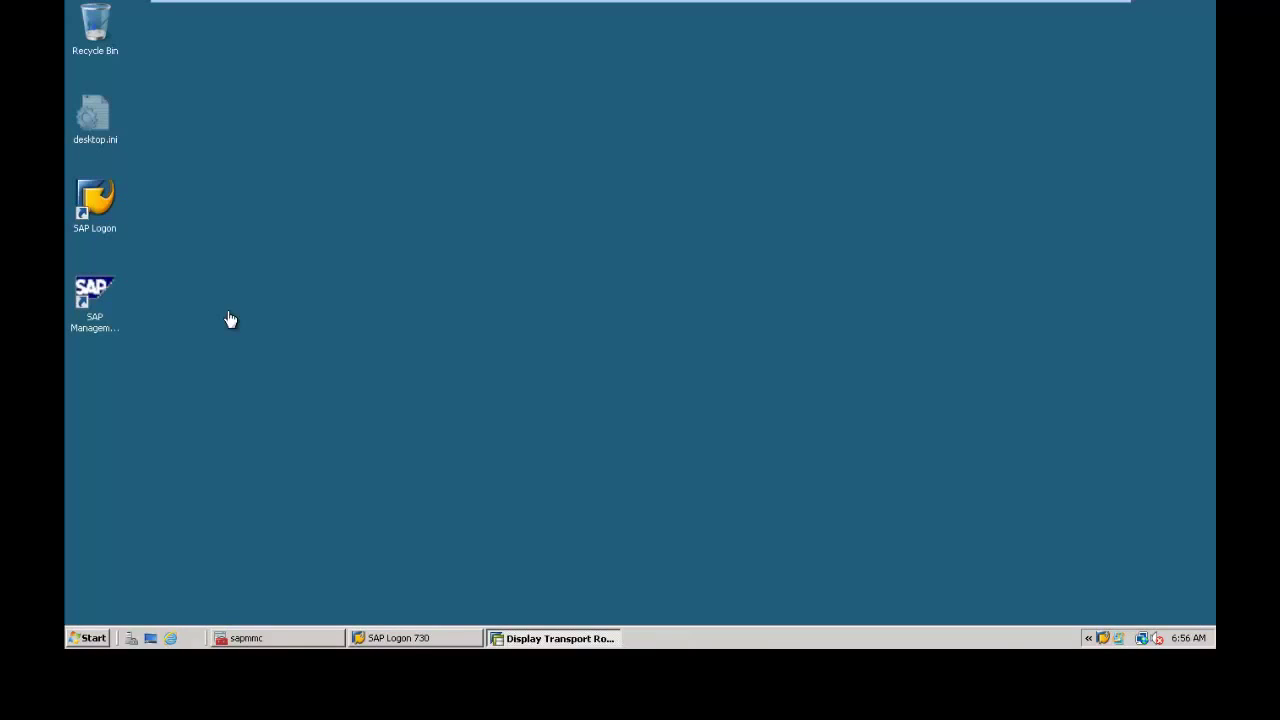
# Log off the DEV transport routes session despite unsaved data, returning to the Management Console.
pyautogui.click(560, 640)
pyautogui.click(441, 26)
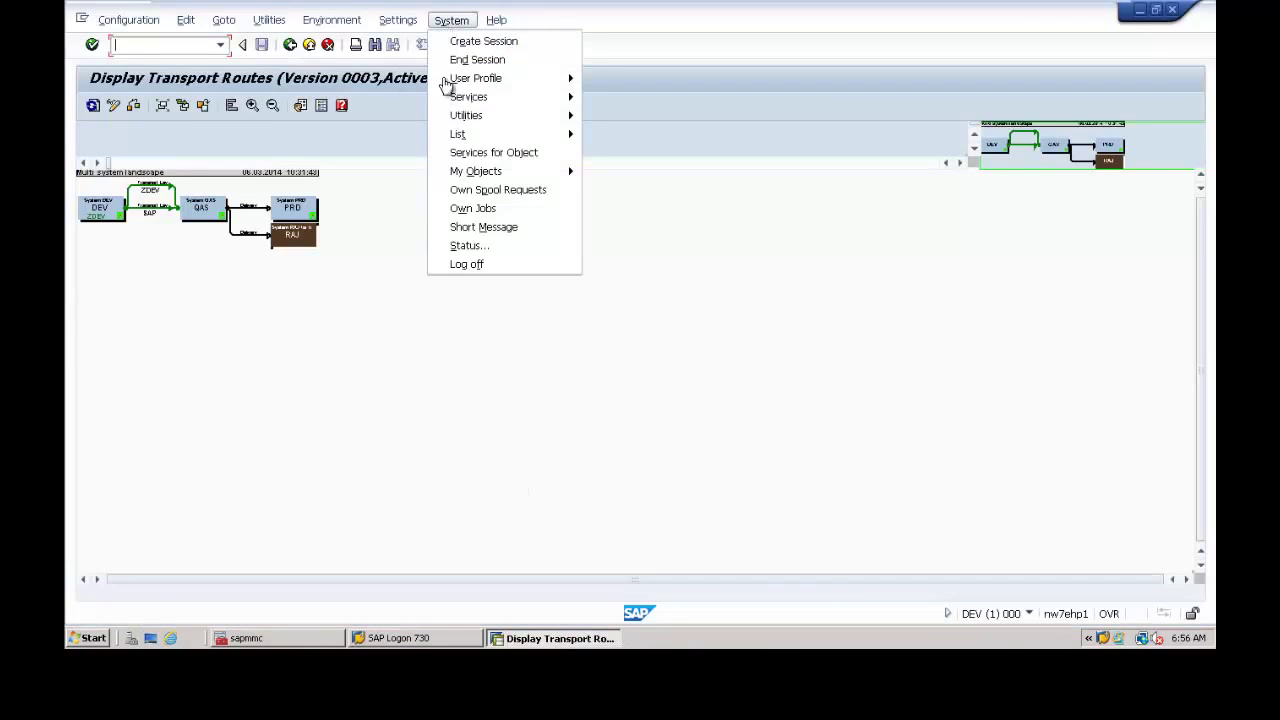
pyautogui.click(472, 266)
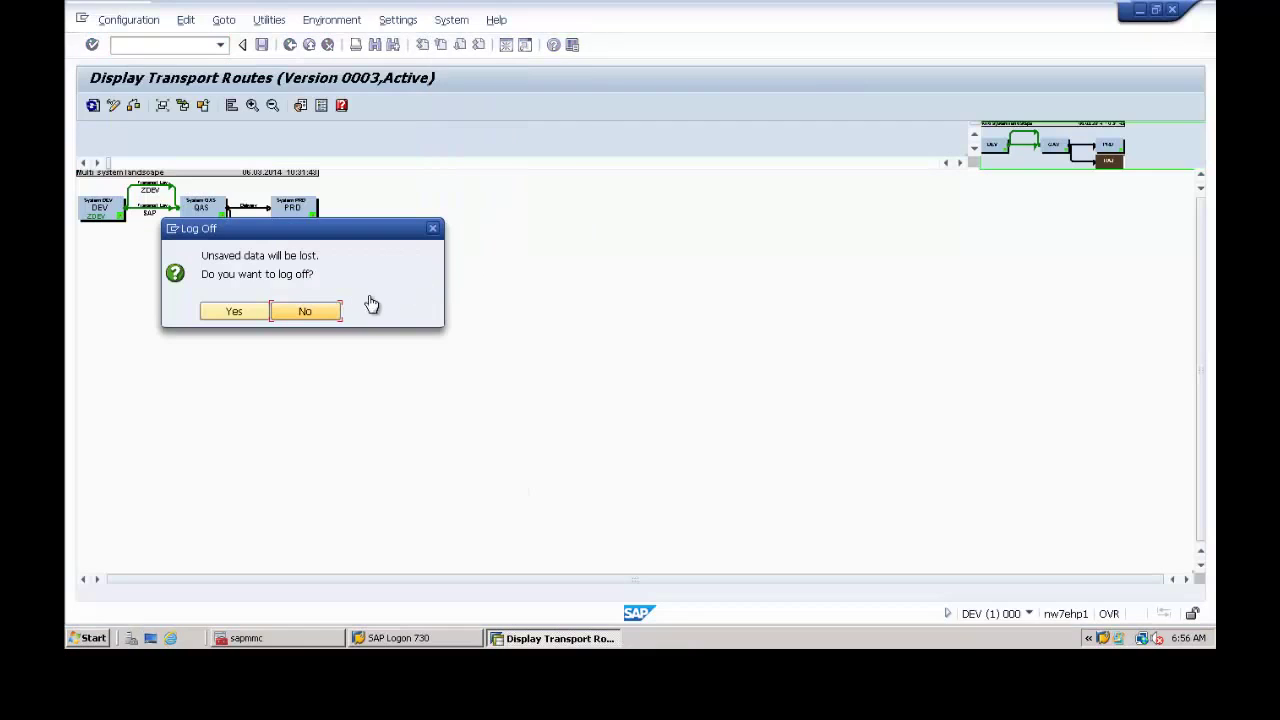
pyautogui.click(234, 311)
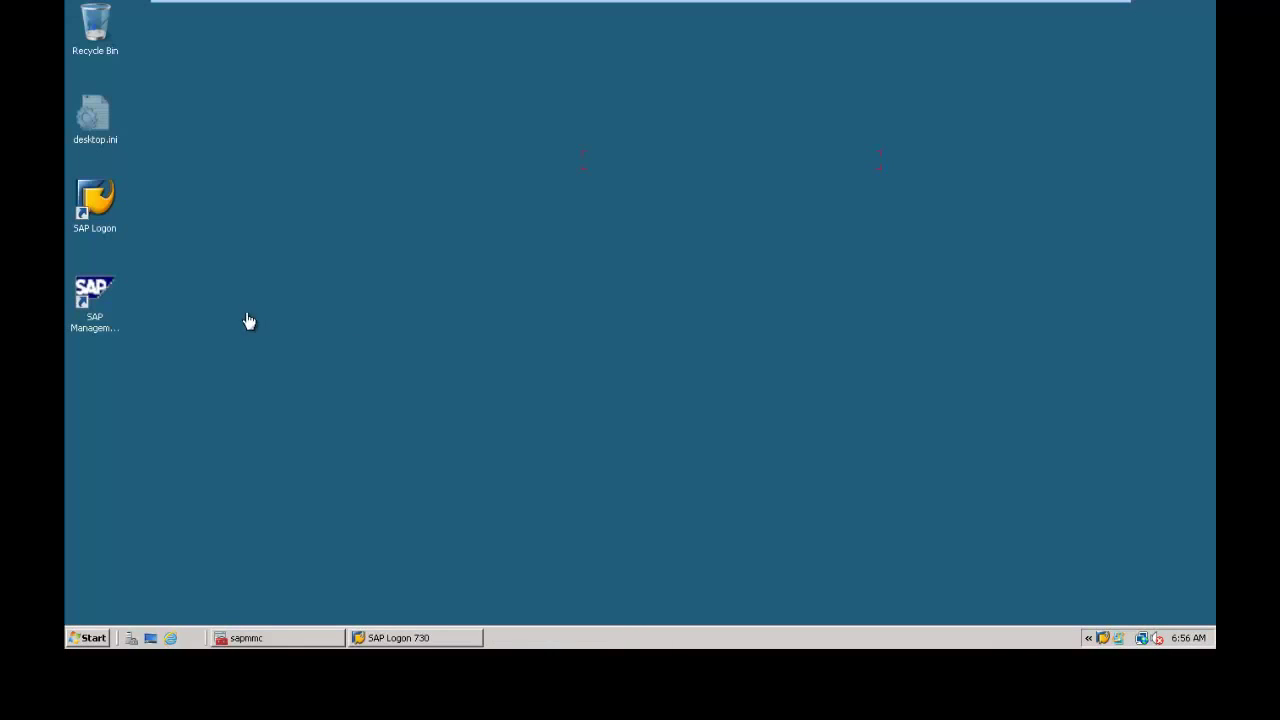
pyautogui.click(258, 640)
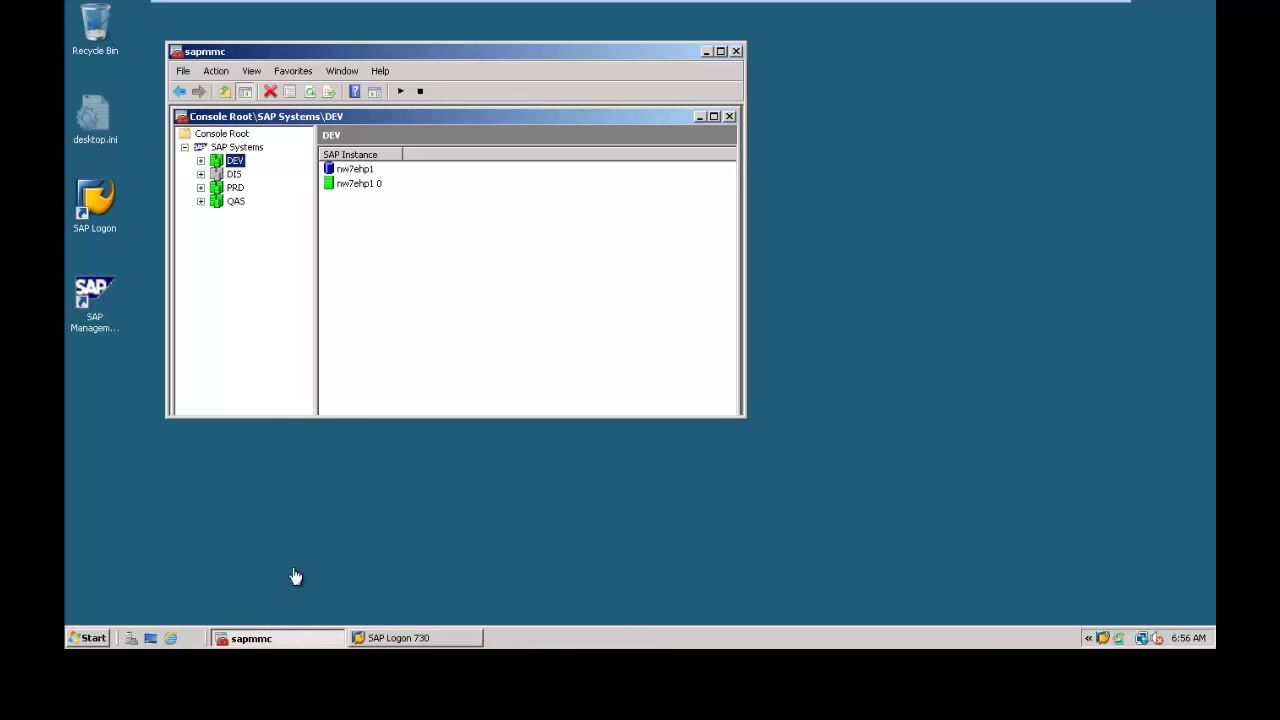
# Expand and collapse the DEV node to check its two running instances.
pyautogui.click(201, 161)
pyautogui.click(201, 161)
pyautogui.click(201, 161)
pyautogui.click(201, 161)
# Log on to DEV in client 000 as user ddic with the account password.
pyautogui.doubleClick(92, 207)
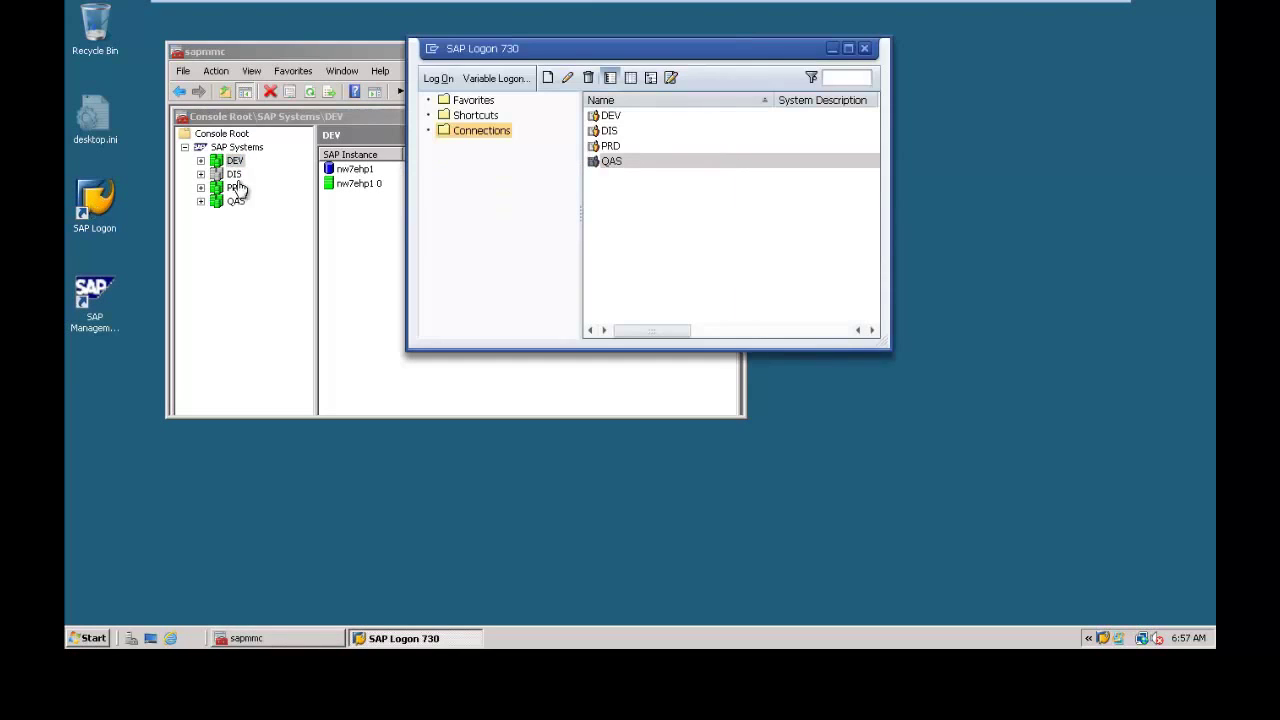
pyautogui.doubleClick(605, 116)
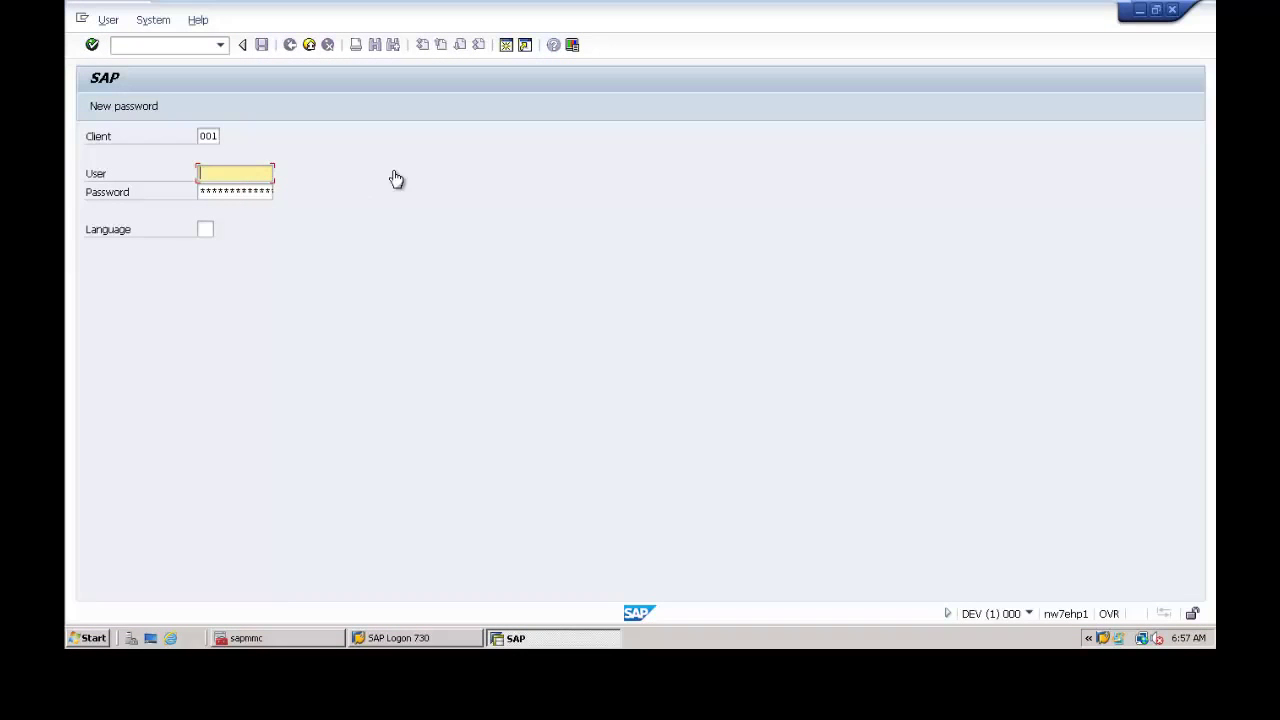
pyautogui.hotkey('shift', 'Tab')
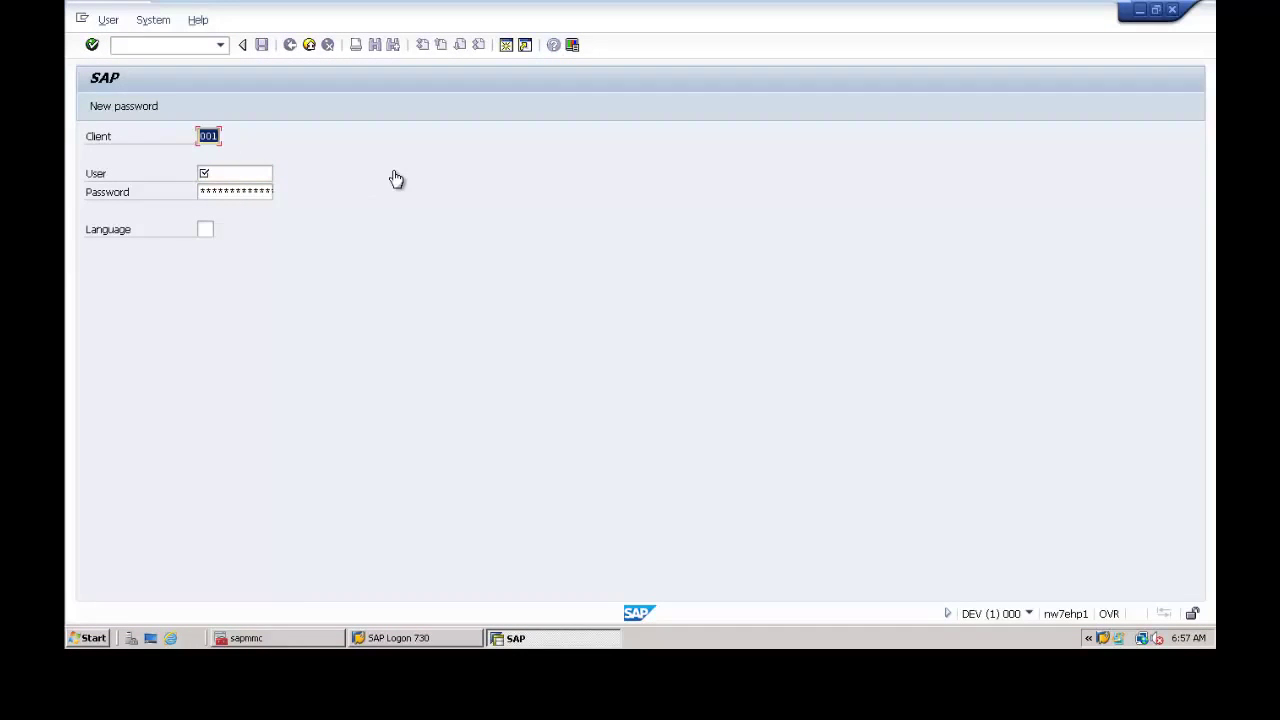
pyautogui.write('000')
pyautogui.press('Tab')
pyautogui.write('dd')
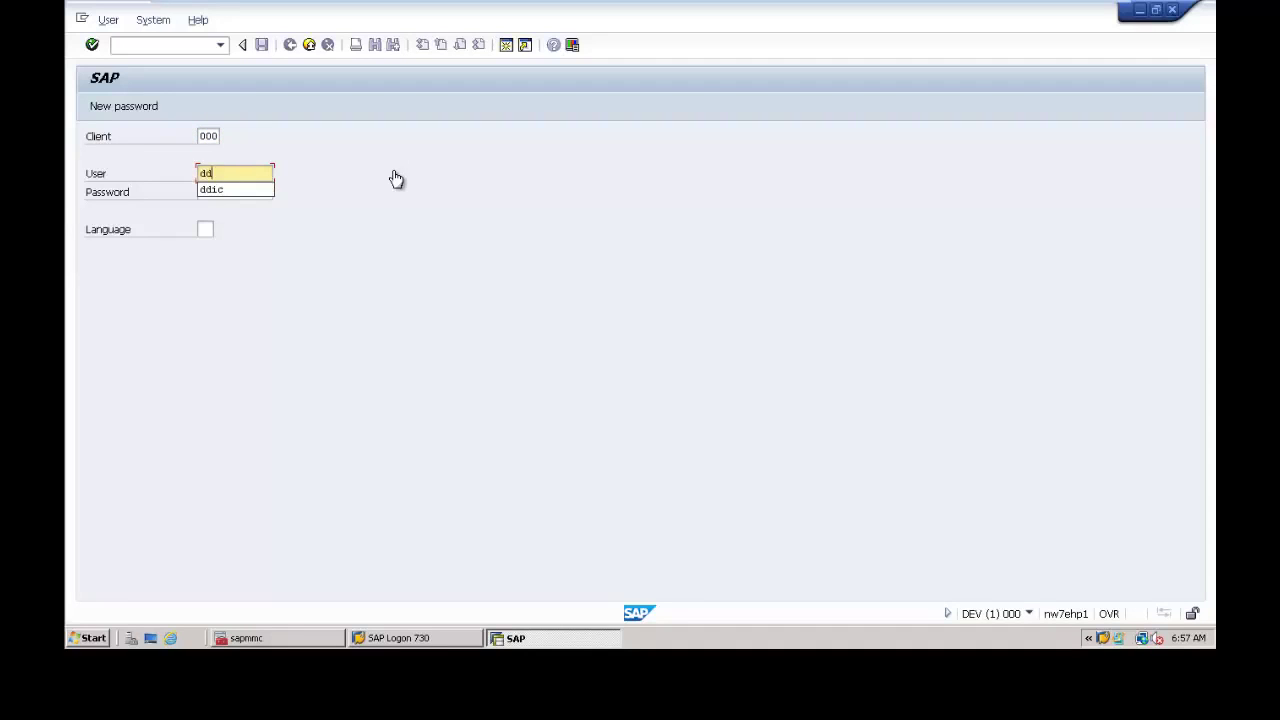
pyautogui.write('ic')
pyautogui.press('Tab')
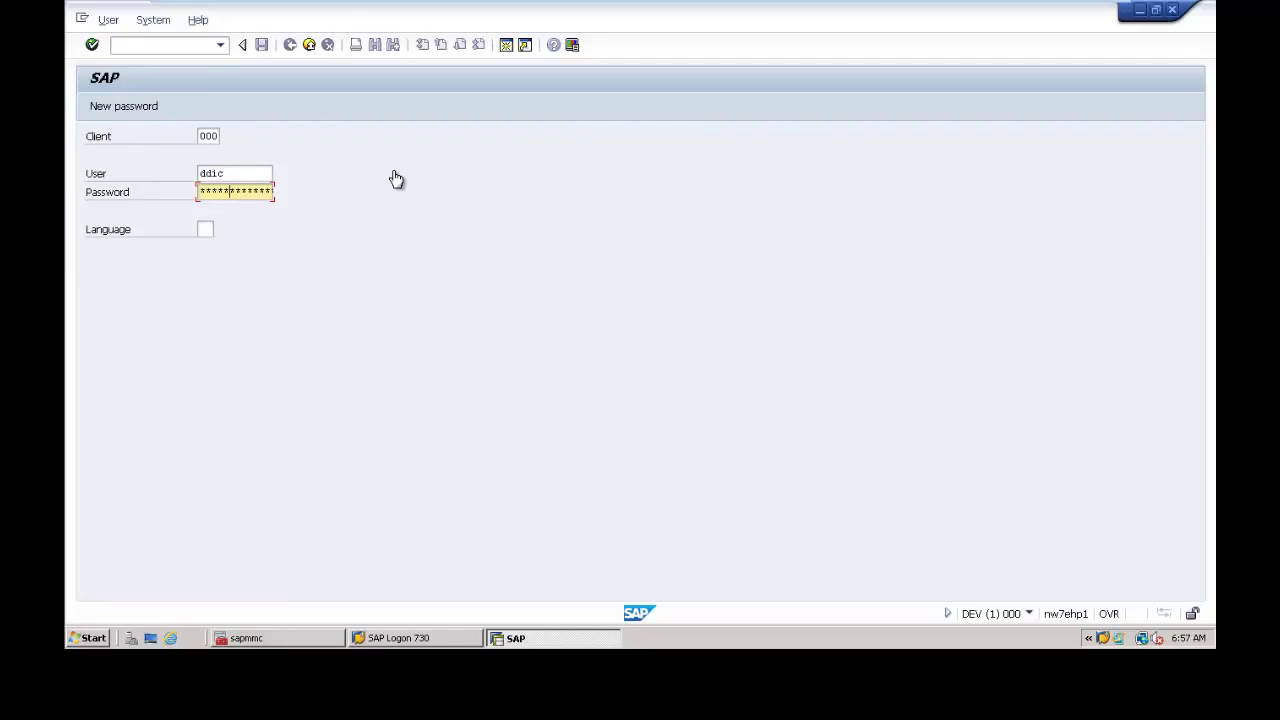
pyautogui.press('Return')
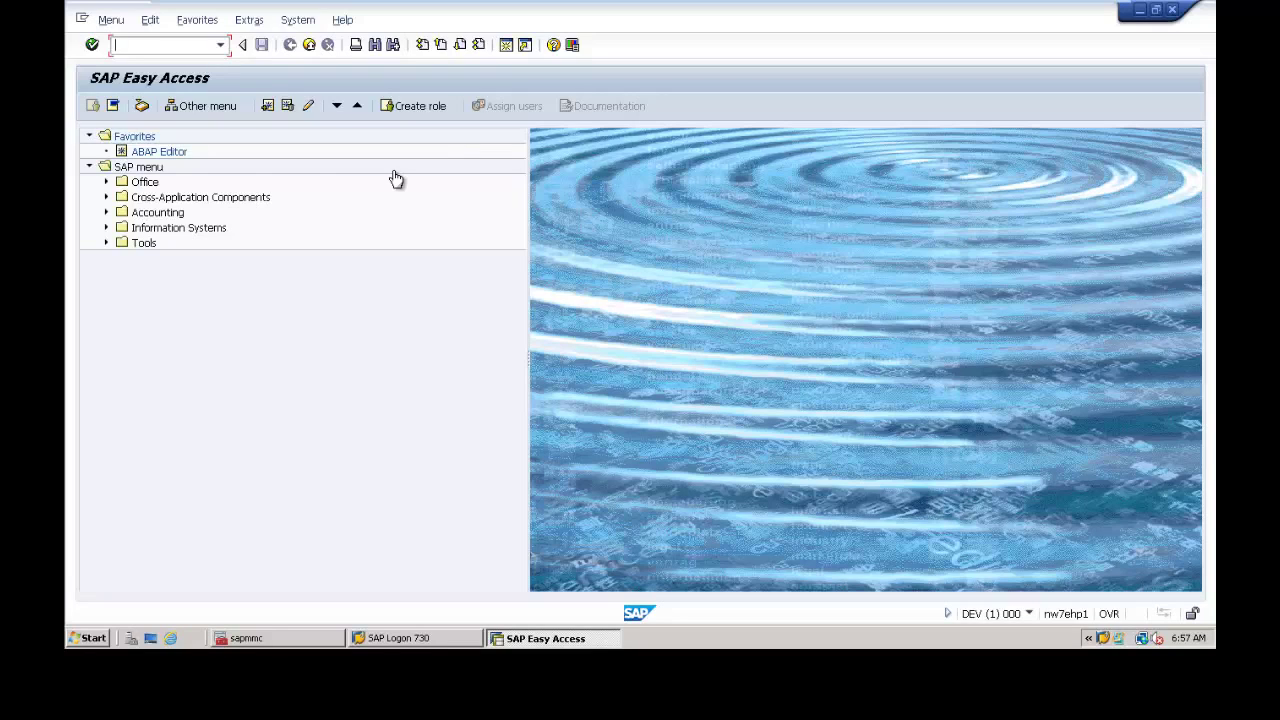
# In STMS, display the full TMS configuration via /dico and delete it.
pyautogui.write('stms')
pyautogui.press('Return')
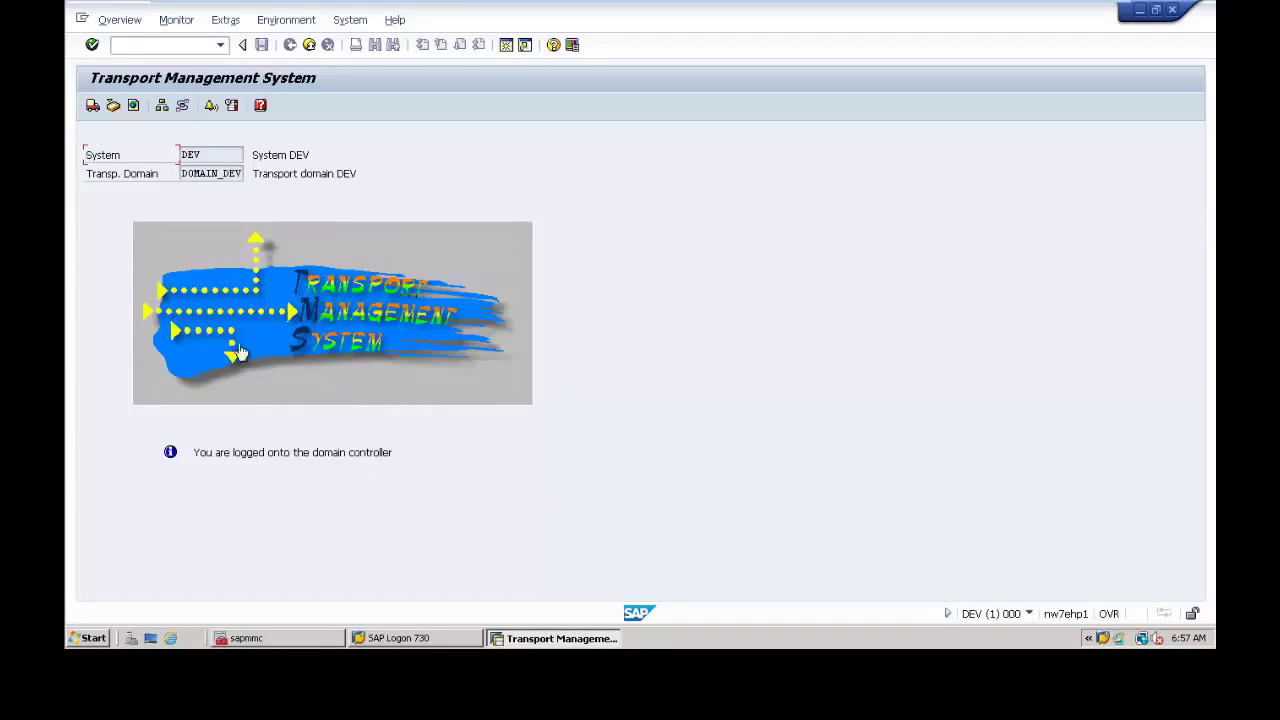
pyautogui.click(139, 47)
pyautogui.press('Return')
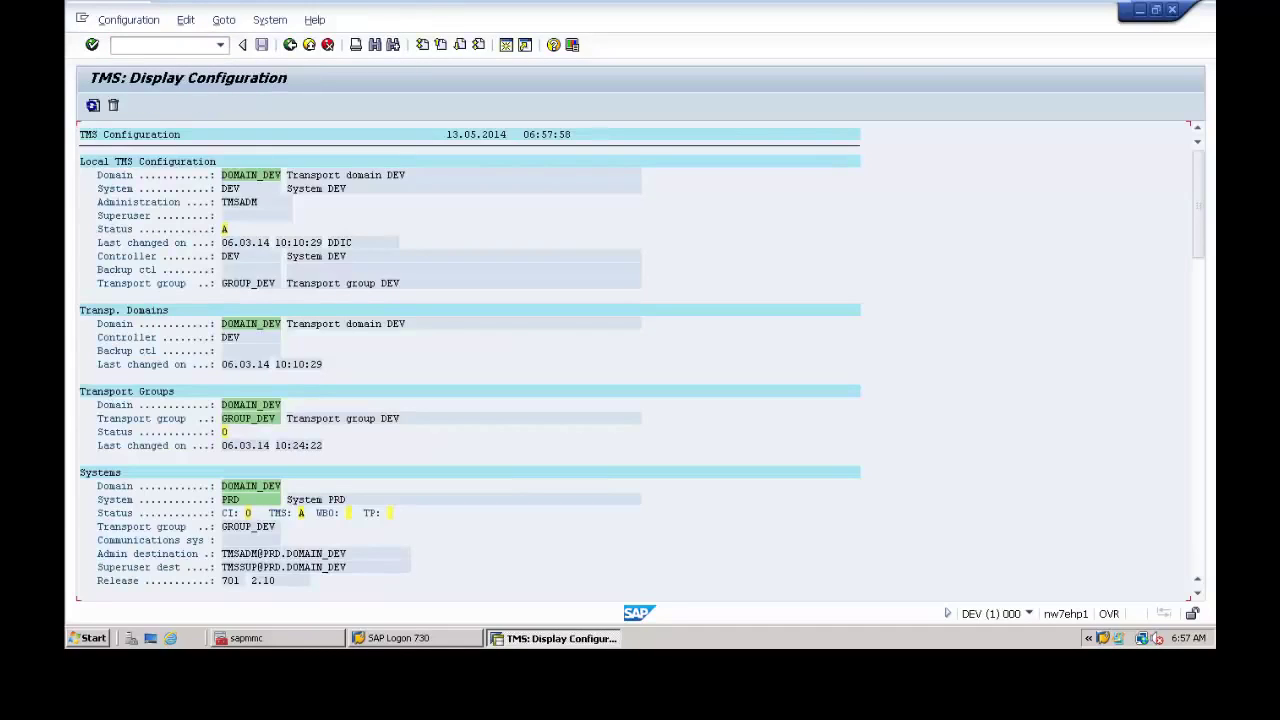
pyautogui.click(114, 107)
pyautogui.click(304, 326)
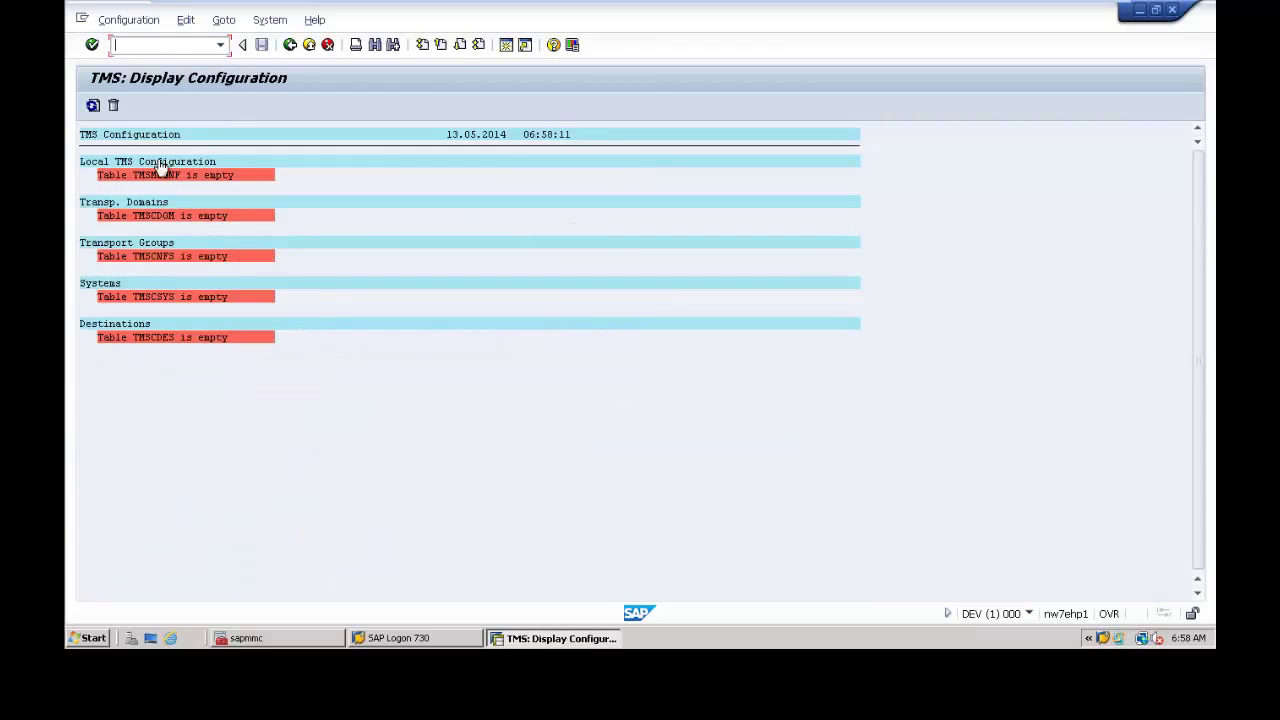
pyautogui.click(95, 639)
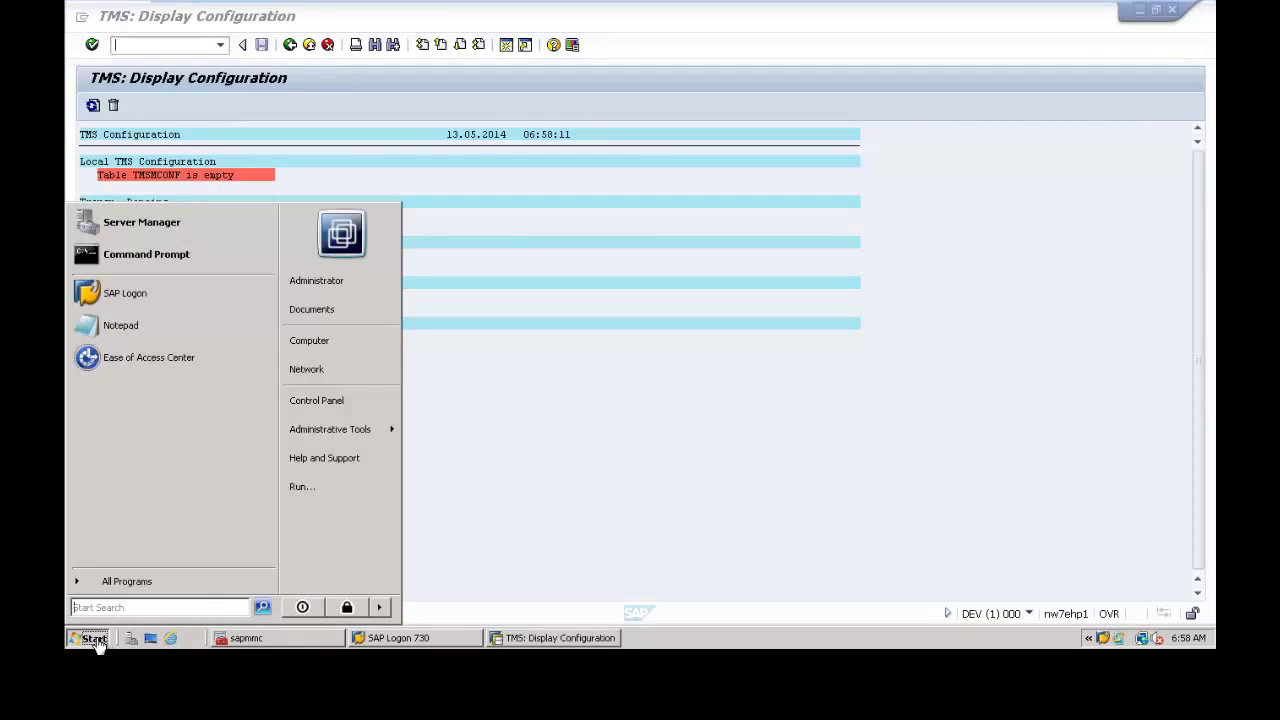
# Browse to C:\usr\sap\trans and permanently delete the five files in bin.
pyautogui.click(316, 342)
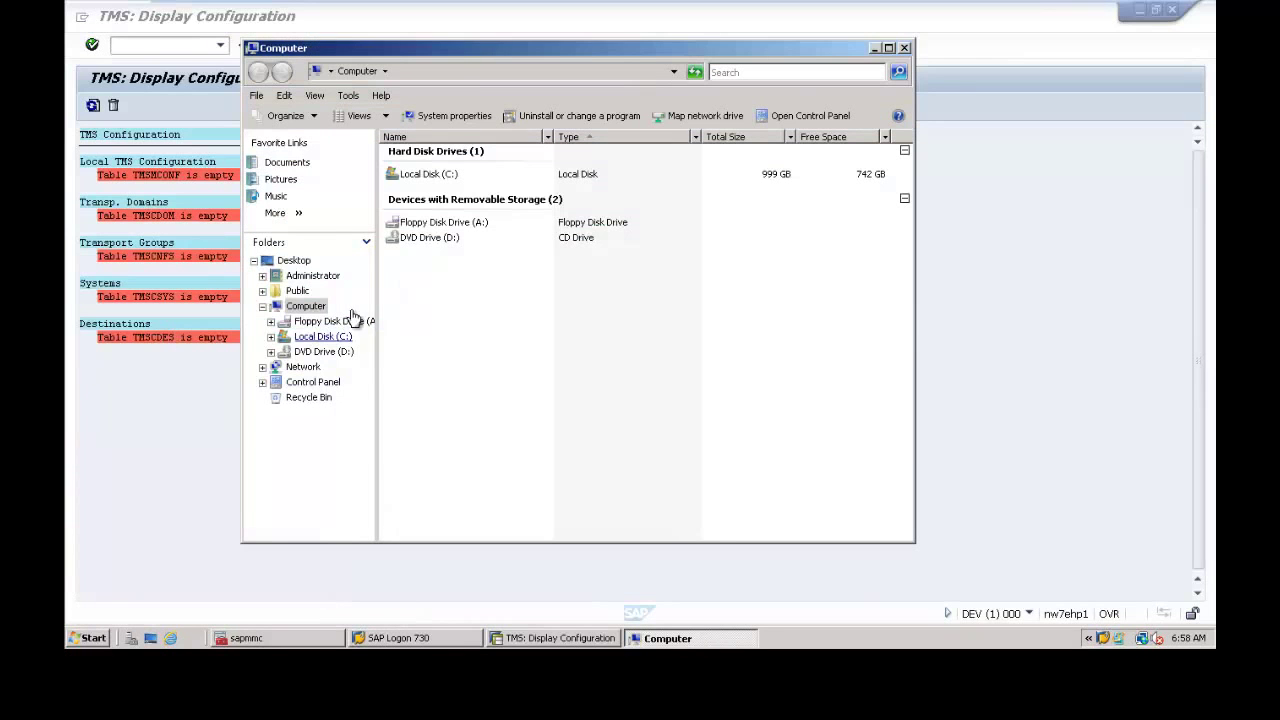
pyautogui.click(395, 176)
pyautogui.doubleClick(395, 176)
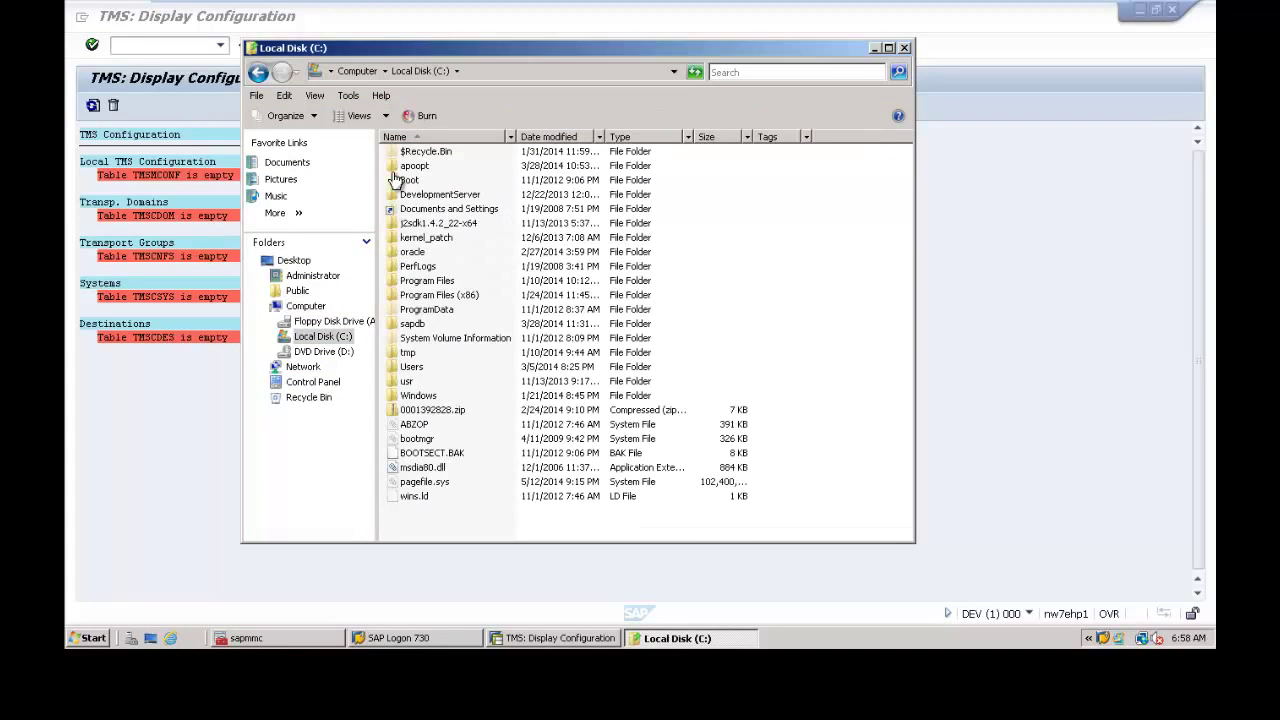
pyautogui.doubleClick(397, 384)
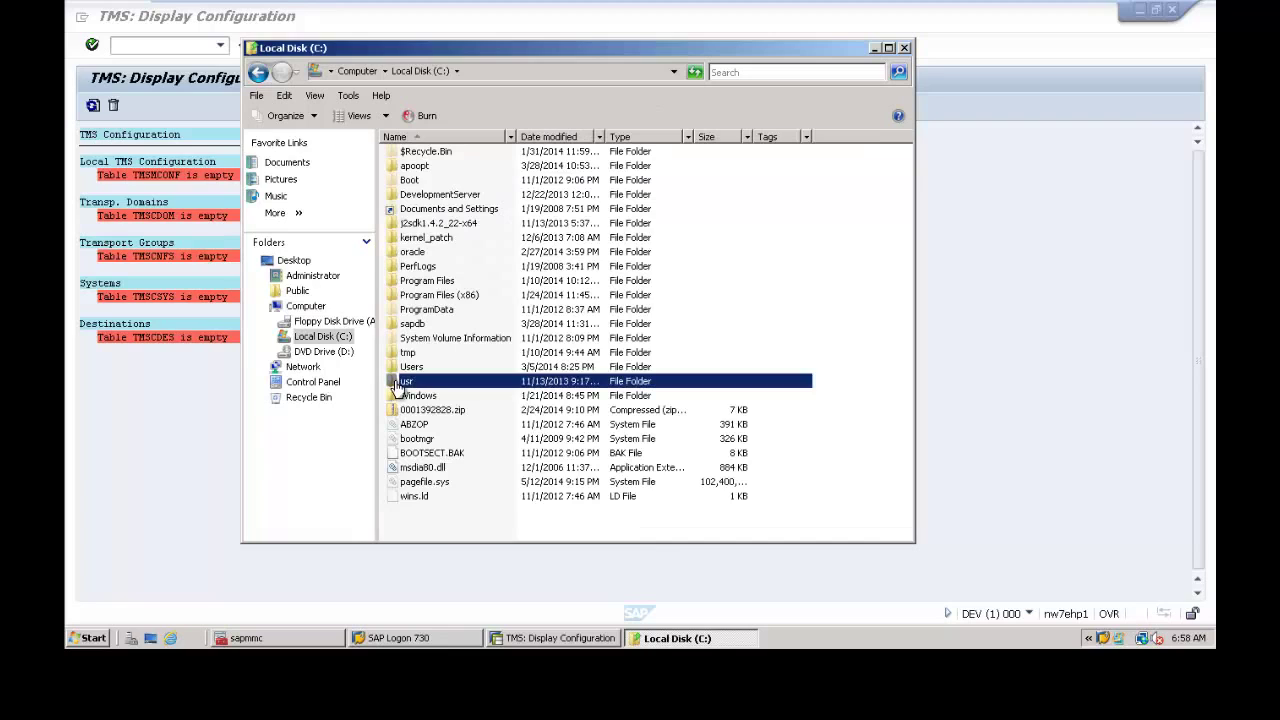
pyautogui.click(393, 160)
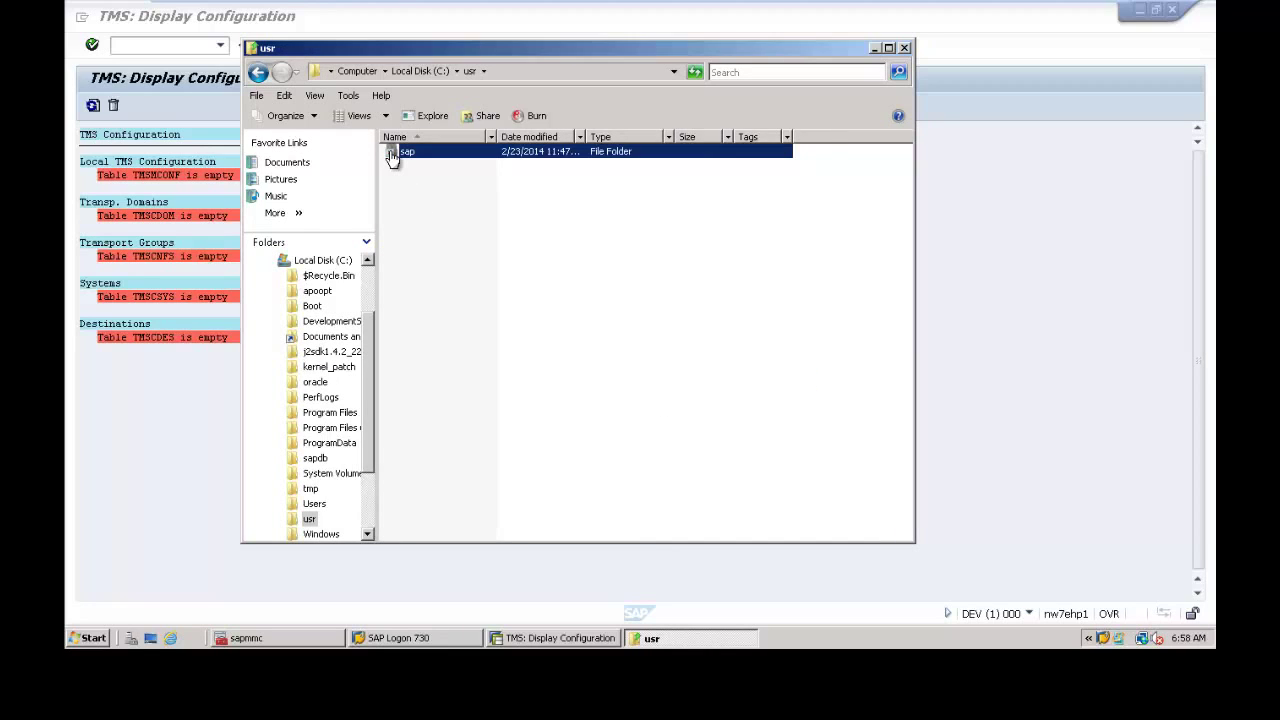
pyautogui.doubleClick(392, 155)
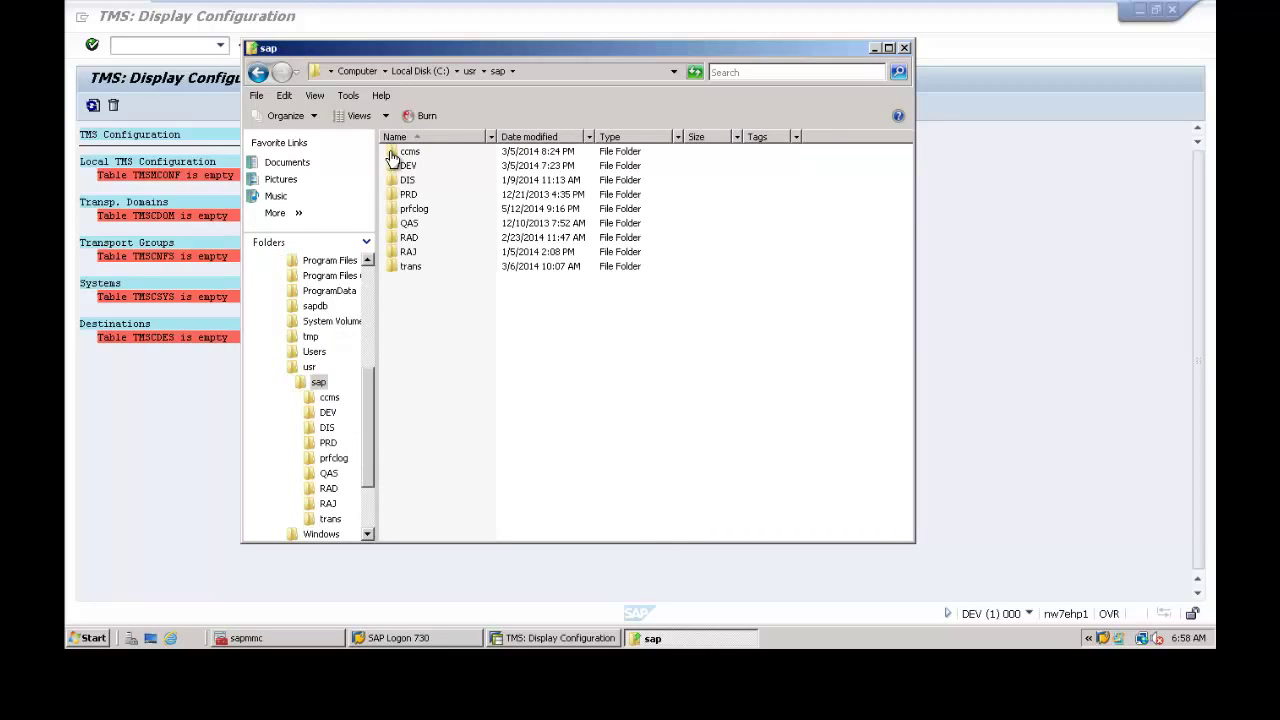
pyautogui.doubleClick(397, 276)
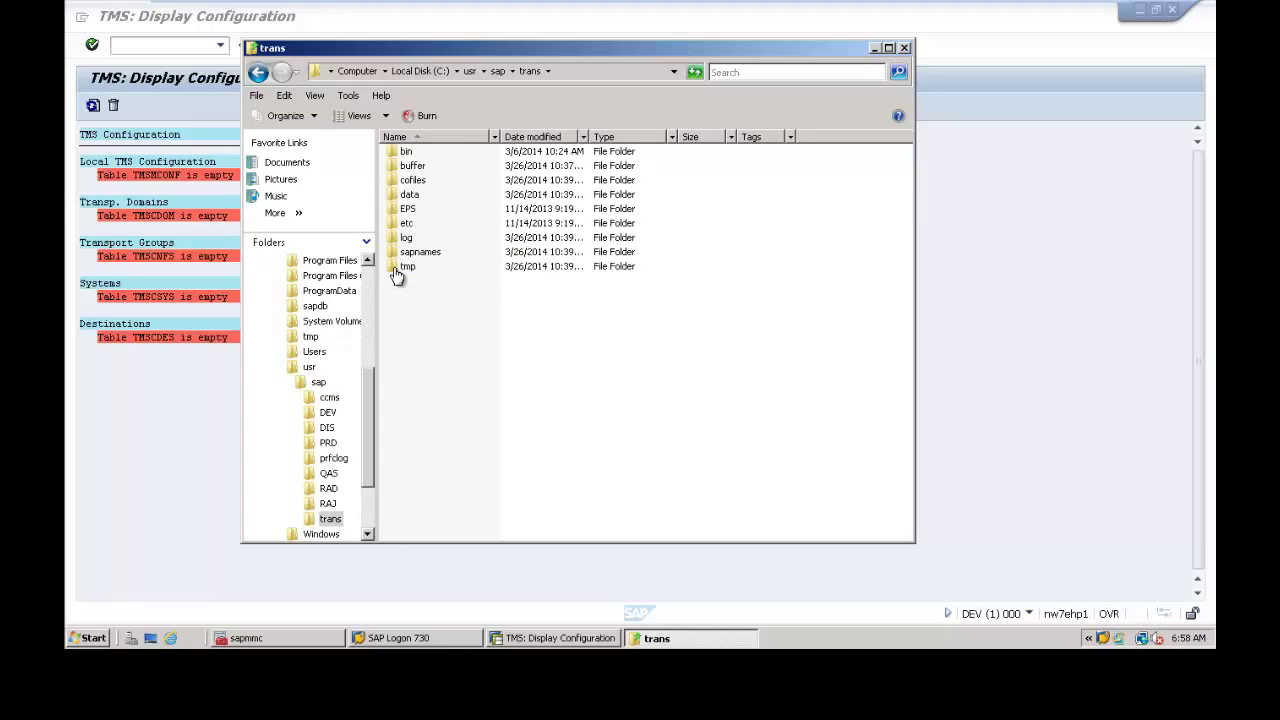
pyautogui.doubleClick(405, 152)
pyautogui.moveTo(722, 259); pyautogui.dragTo(432, 148)
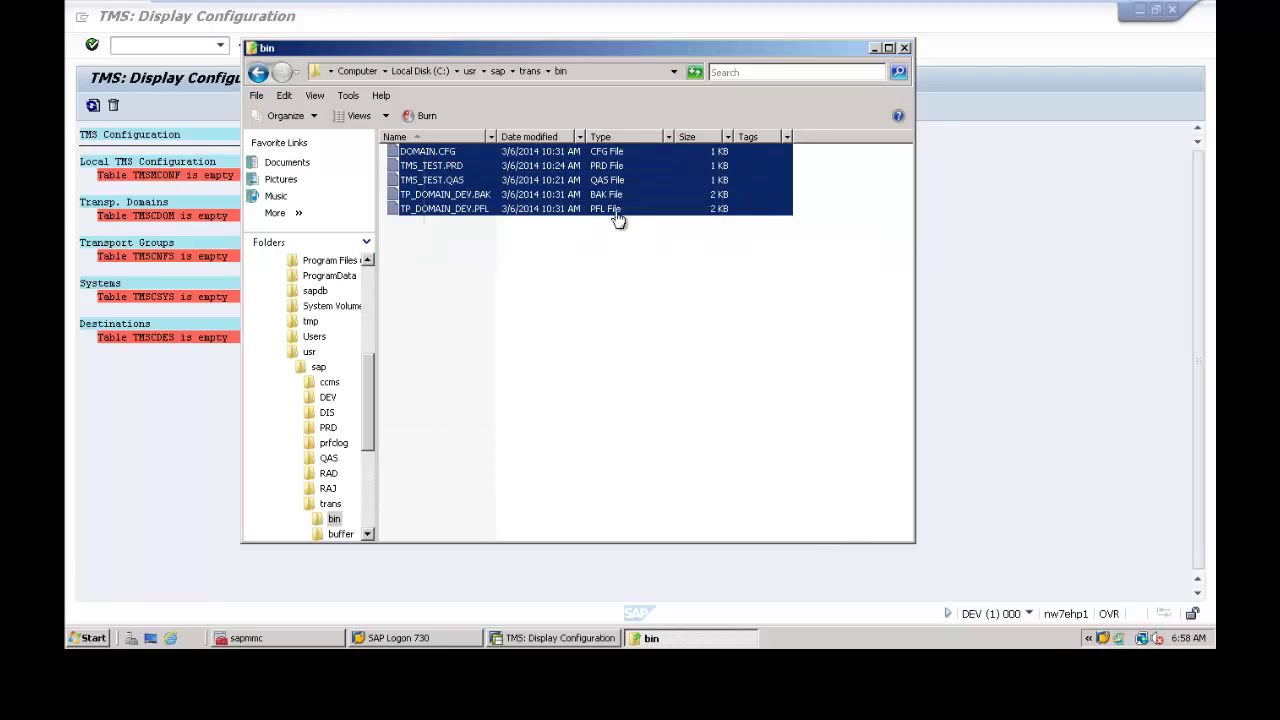
pyautogui.hotkey('shift', 'Delete')
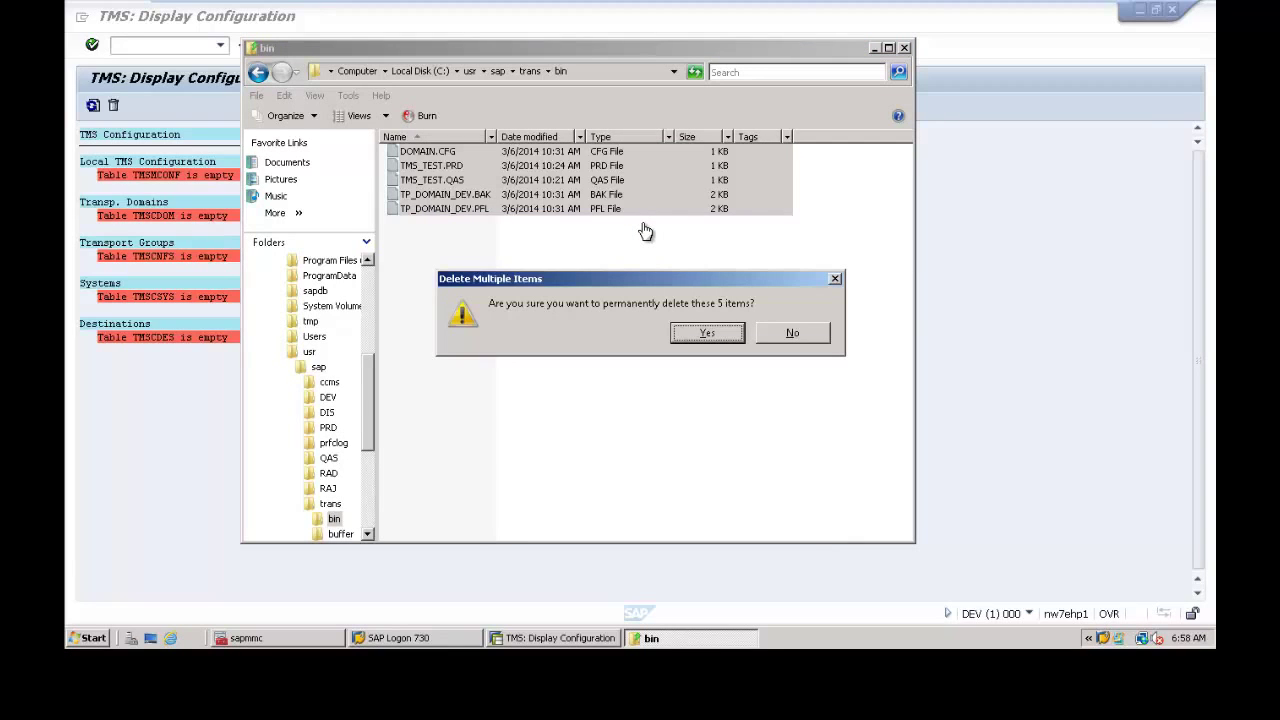
pyautogui.press('Return')
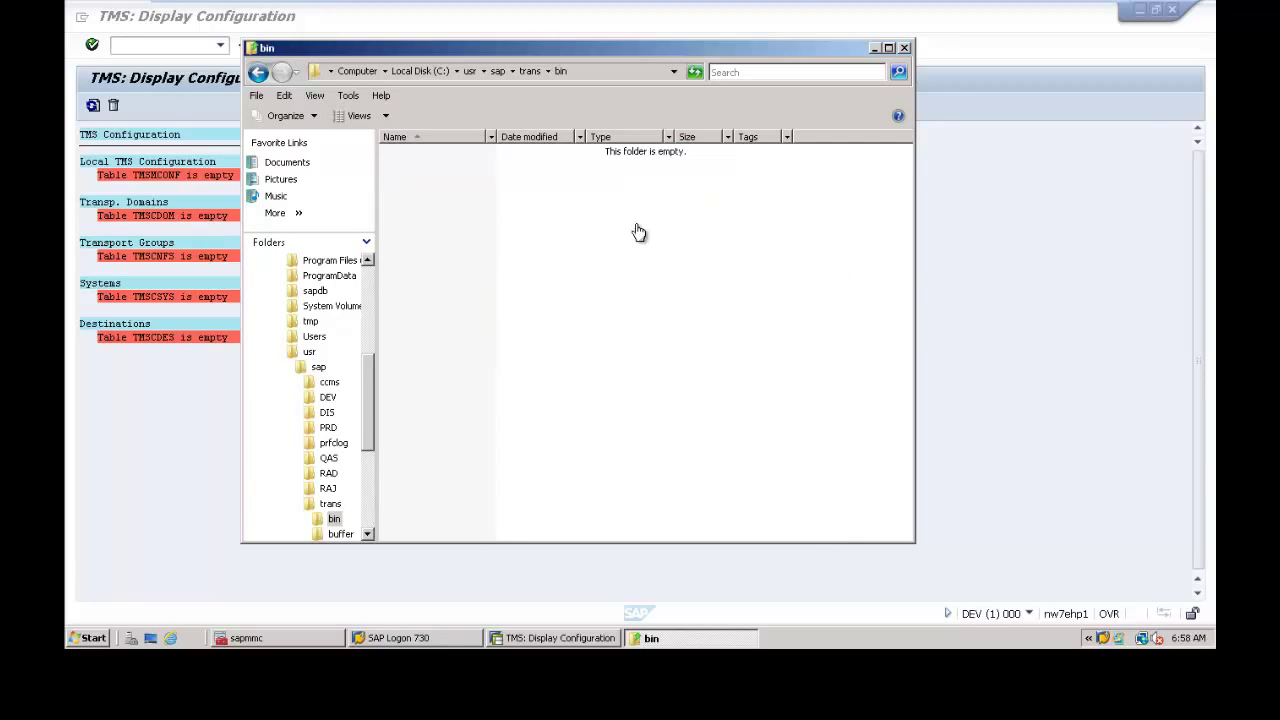
# Permanently delete the three files each in the buffer and cofiles folders.
pyautogui.click(258, 73)
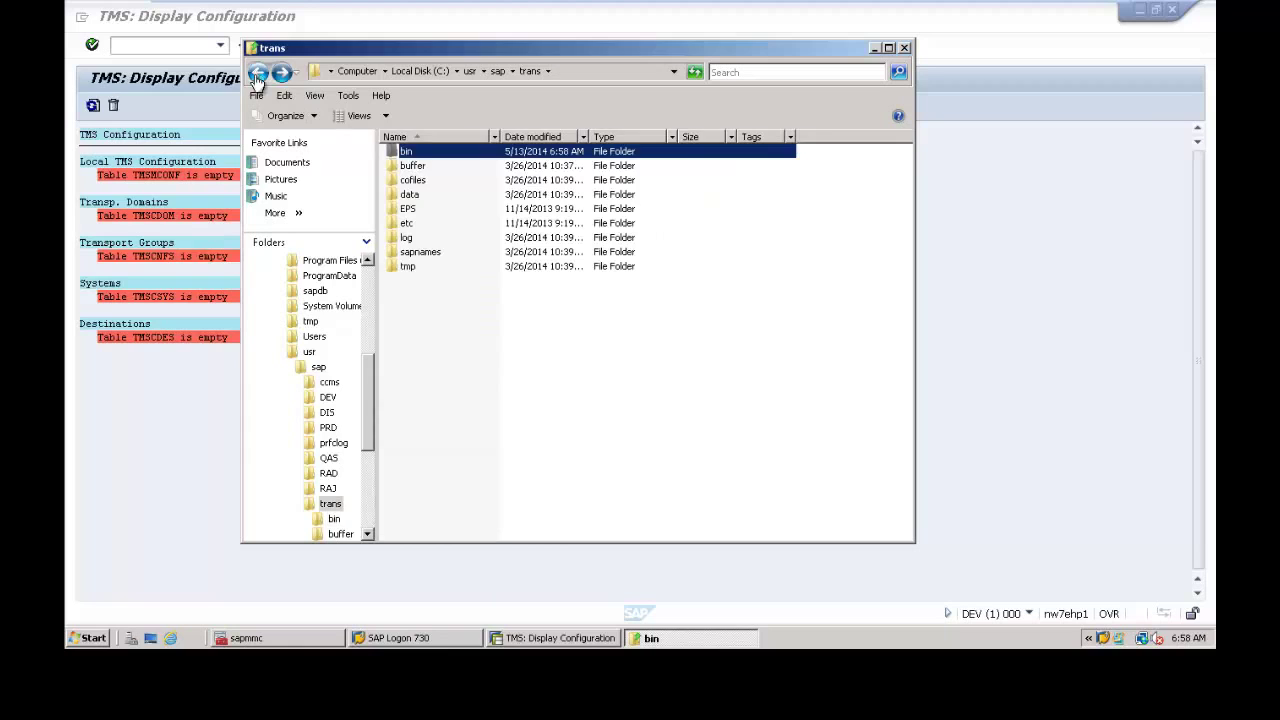
pyautogui.click(391, 166)
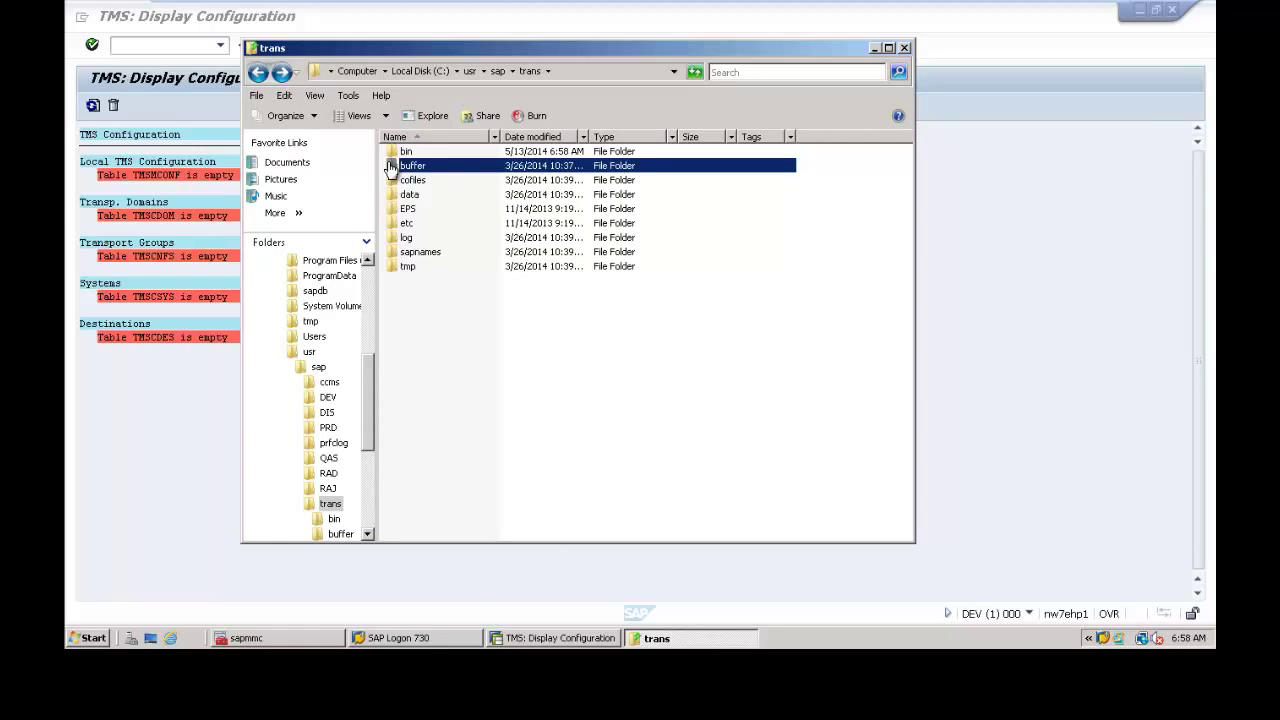
pyautogui.doubleClick(391, 166)
pyautogui.moveTo(582, 220); pyautogui.dragTo(403, 147)
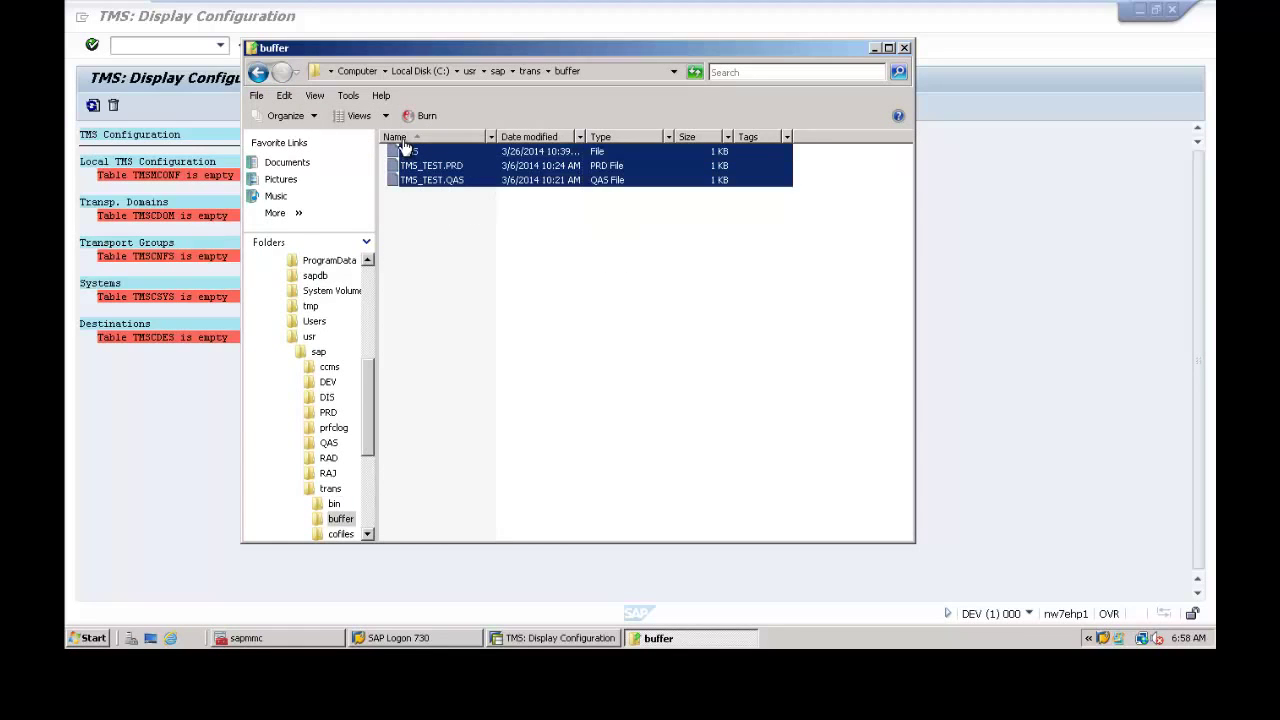
pyautogui.hotkey('shift', 'Delete')
pyautogui.press('Return')
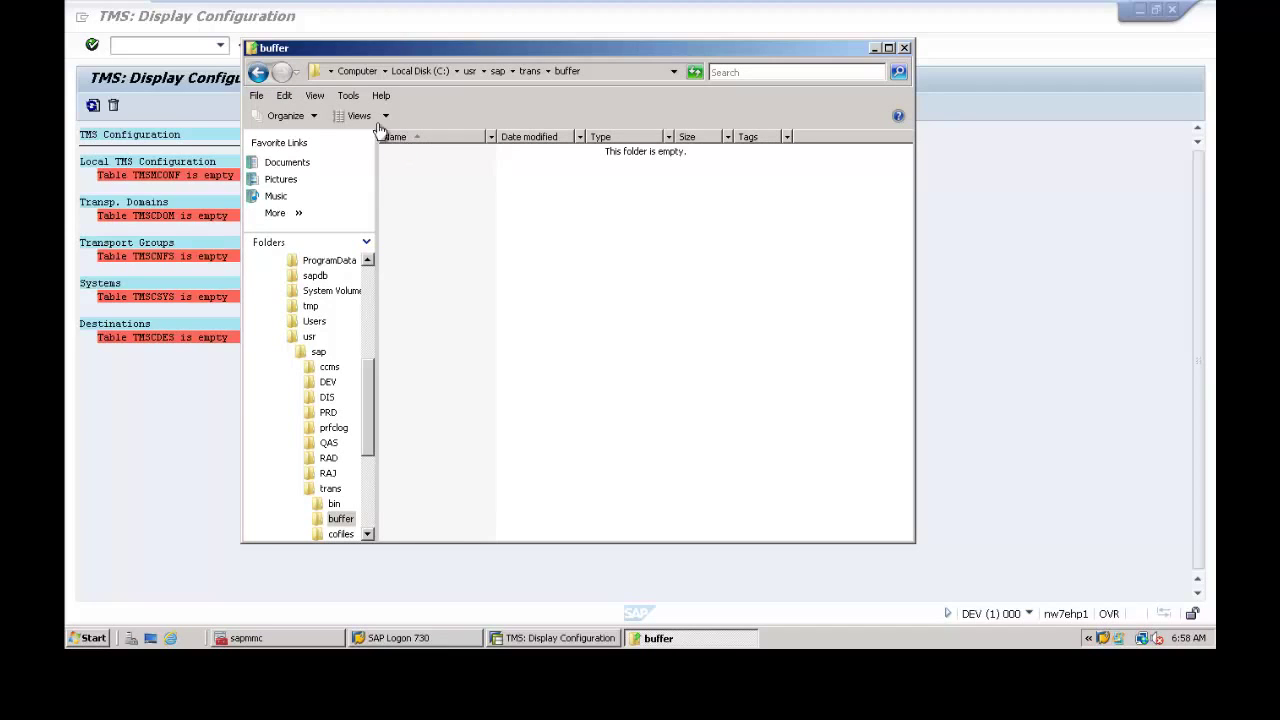
pyautogui.click(257, 73)
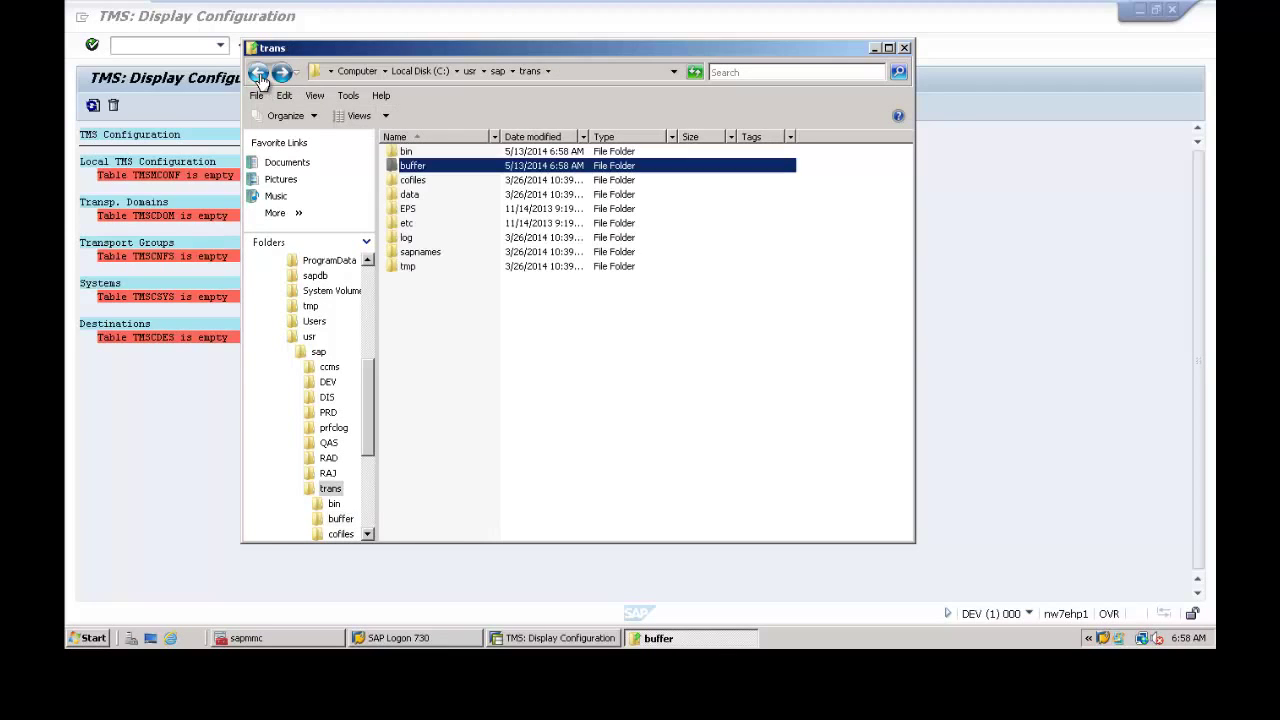
pyautogui.click(395, 182)
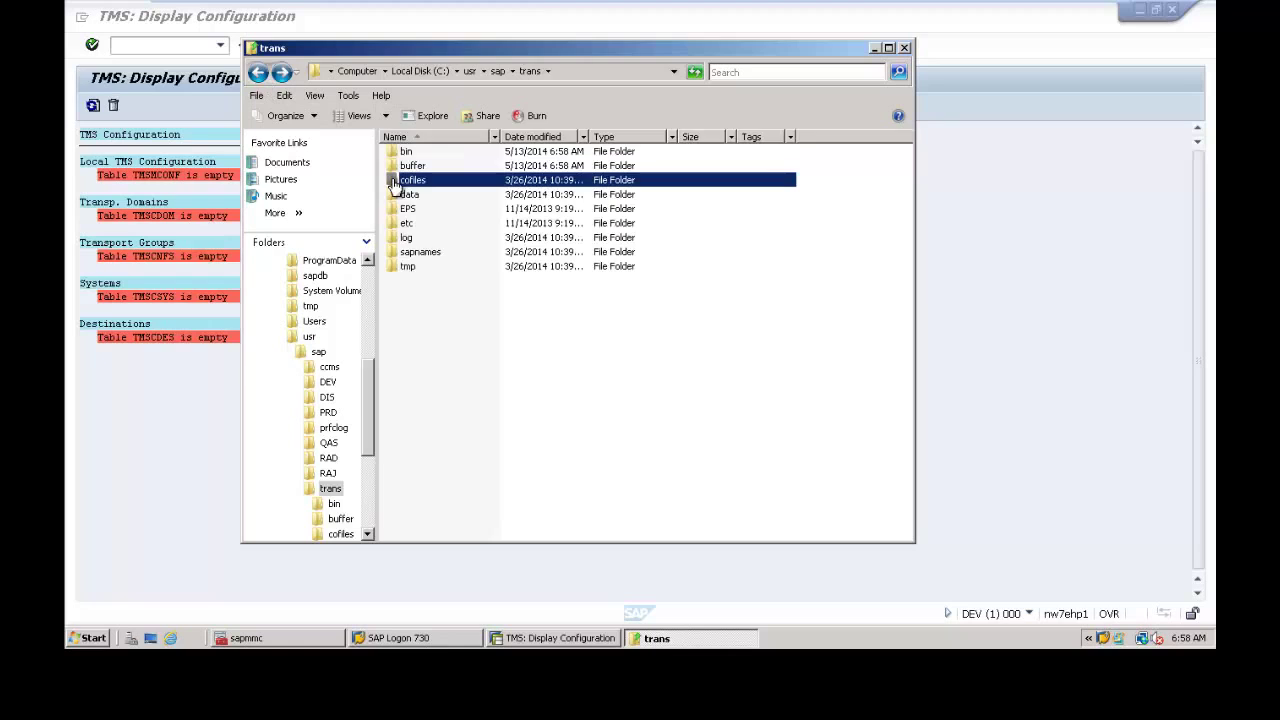
pyautogui.doubleClick(395, 182)
pyautogui.hotkey('ctrl', 'a')
pyautogui.press('Delete')
pyautogui.press('Return')
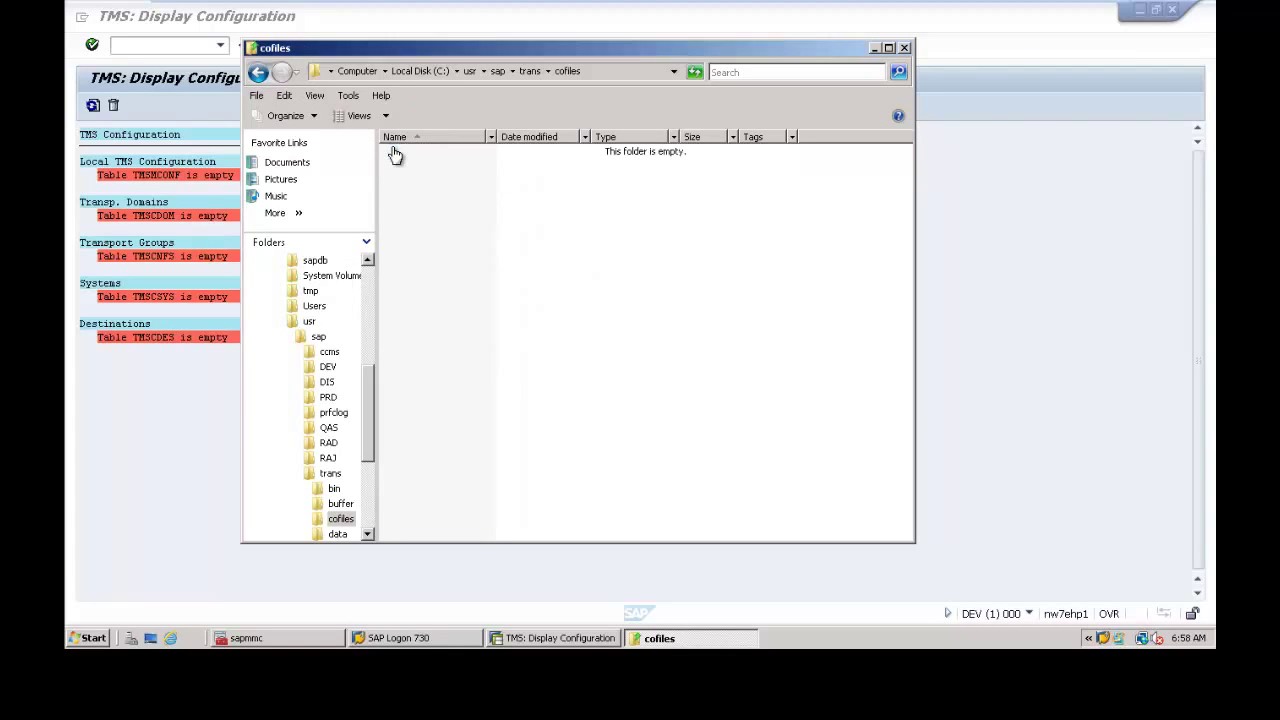
# Empty the data folder's three files and the log folder's 11 files.
pyautogui.click(258, 74)
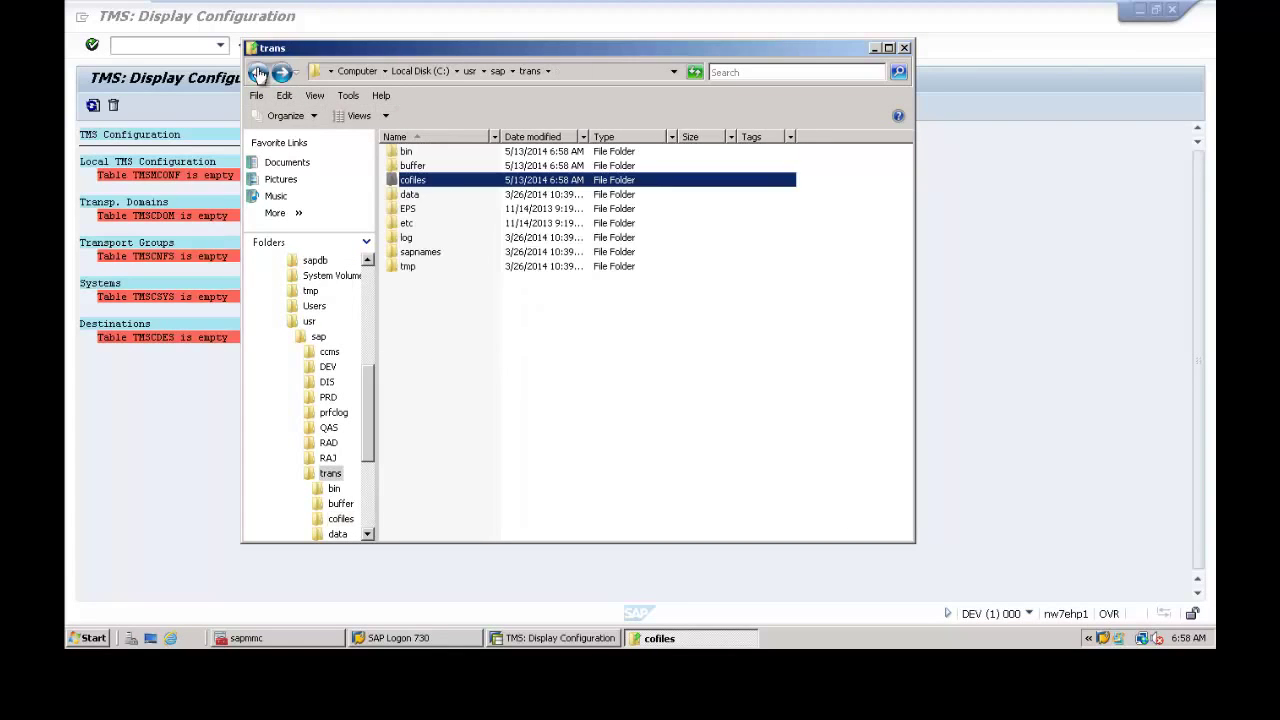
pyautogui.doubleClick(400, 196)
pyautogui.moveTo(546, 210); pyautogui.dragTo(410, 142)
pyautogui.press('Delete')
pyautogui.press('Return')
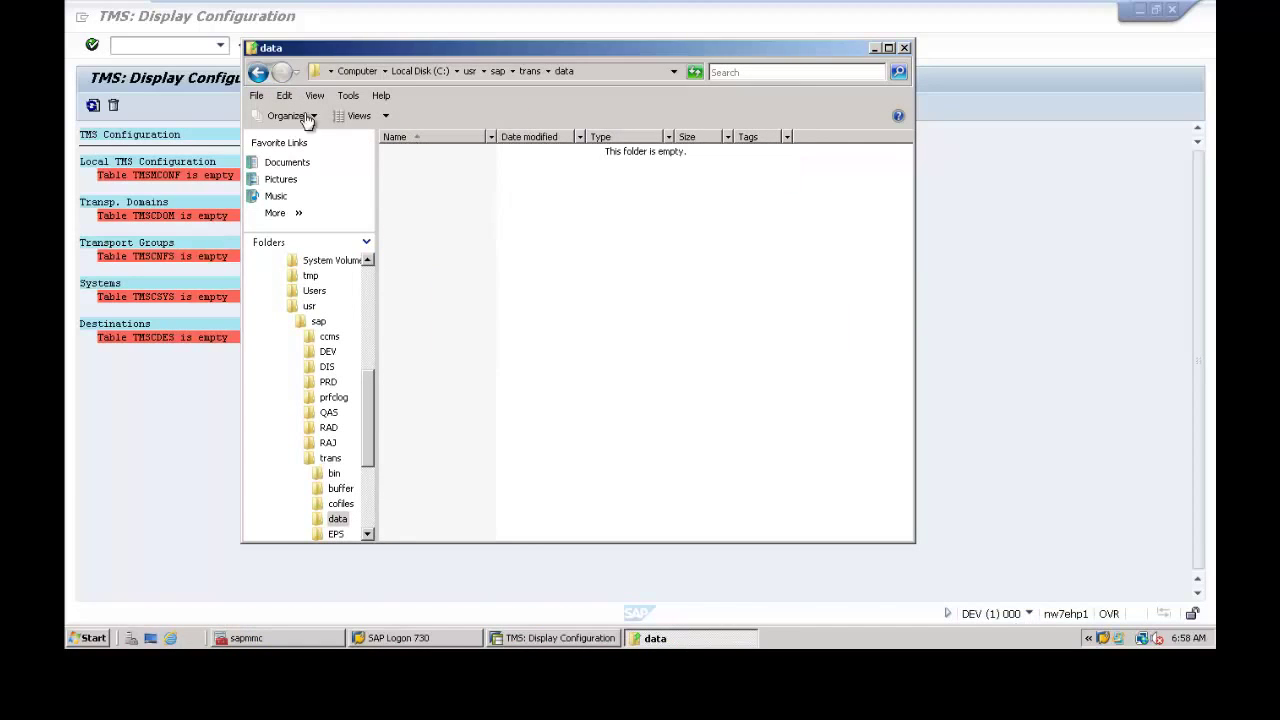
pyautogui.click(258, 73)
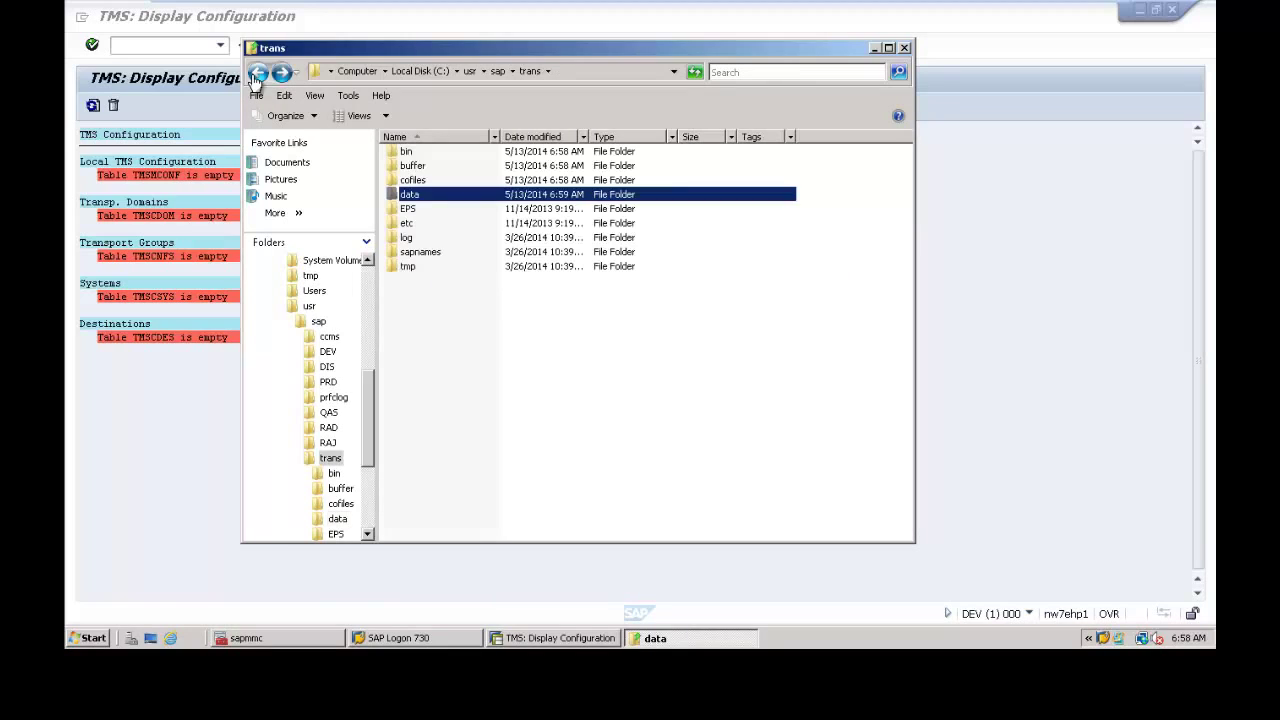
pyautogui.doubleClick(395, 246)
pyautogui.moveTo(645, 372); pyautogui.dragTo(395, 150)
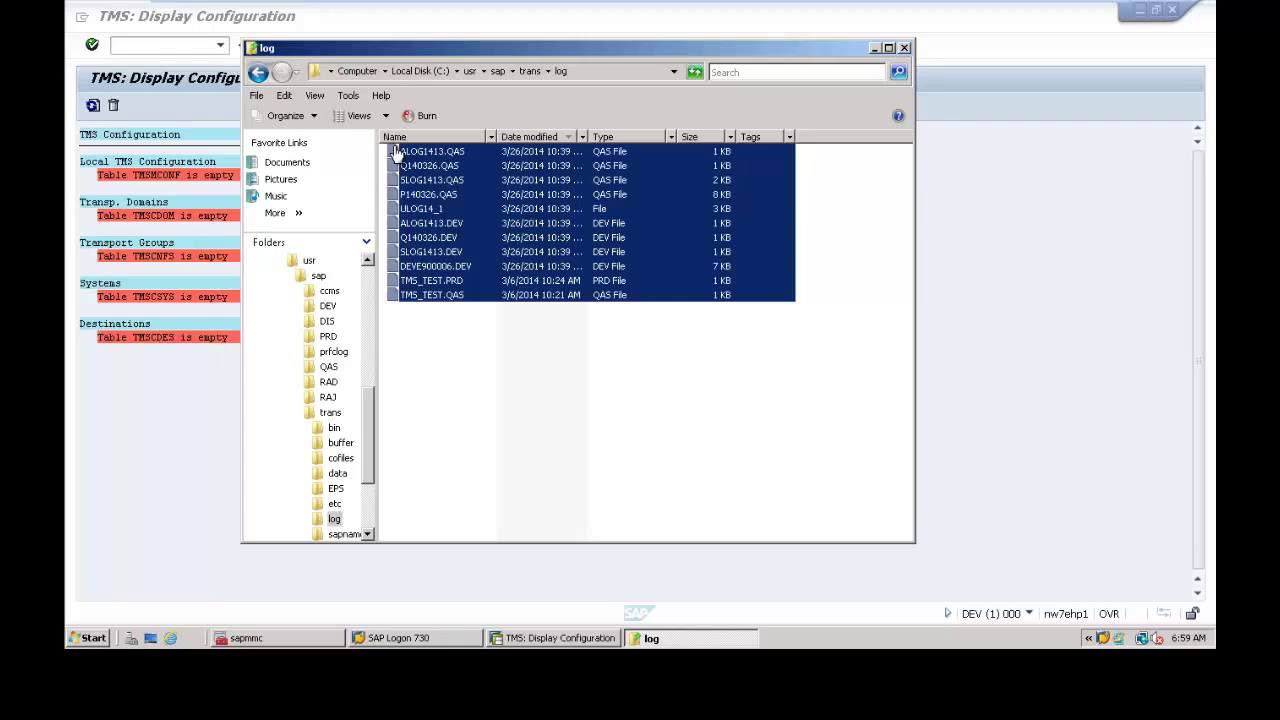
pyautogui.press('Delete')
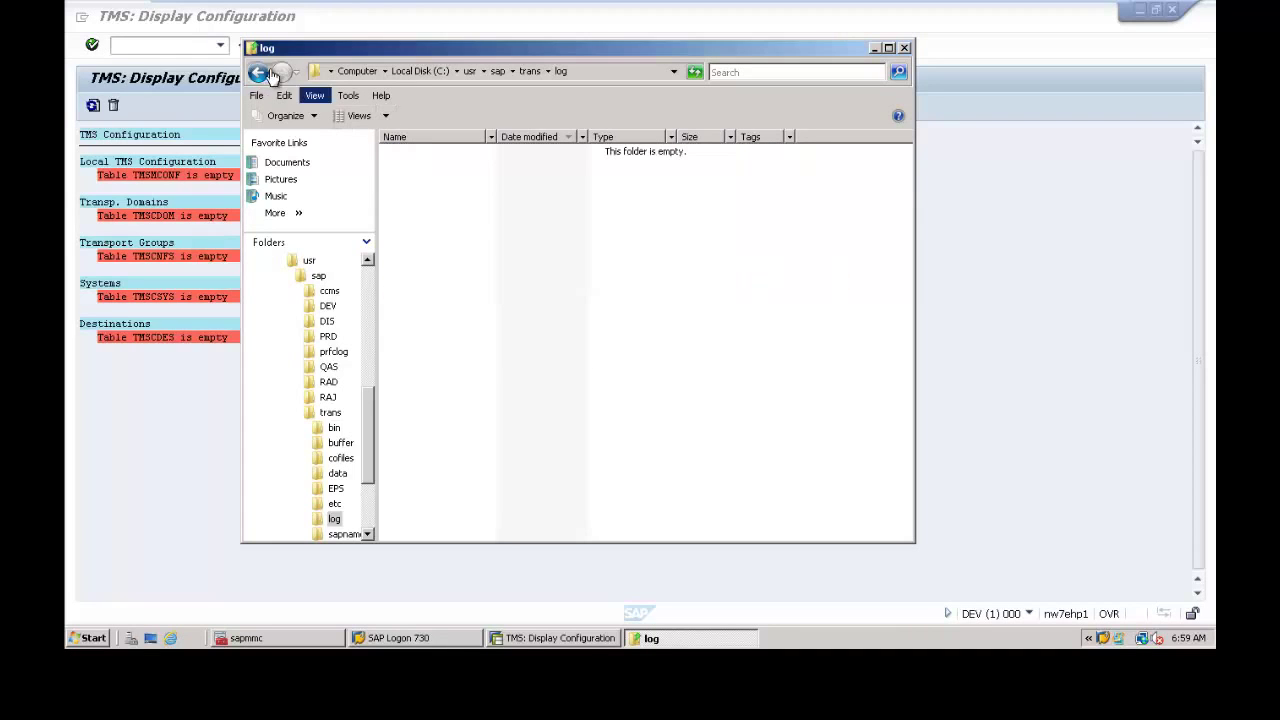
# Delete the three files in sapnames and the two files in tmp.
pyautogui.click(257, 74)
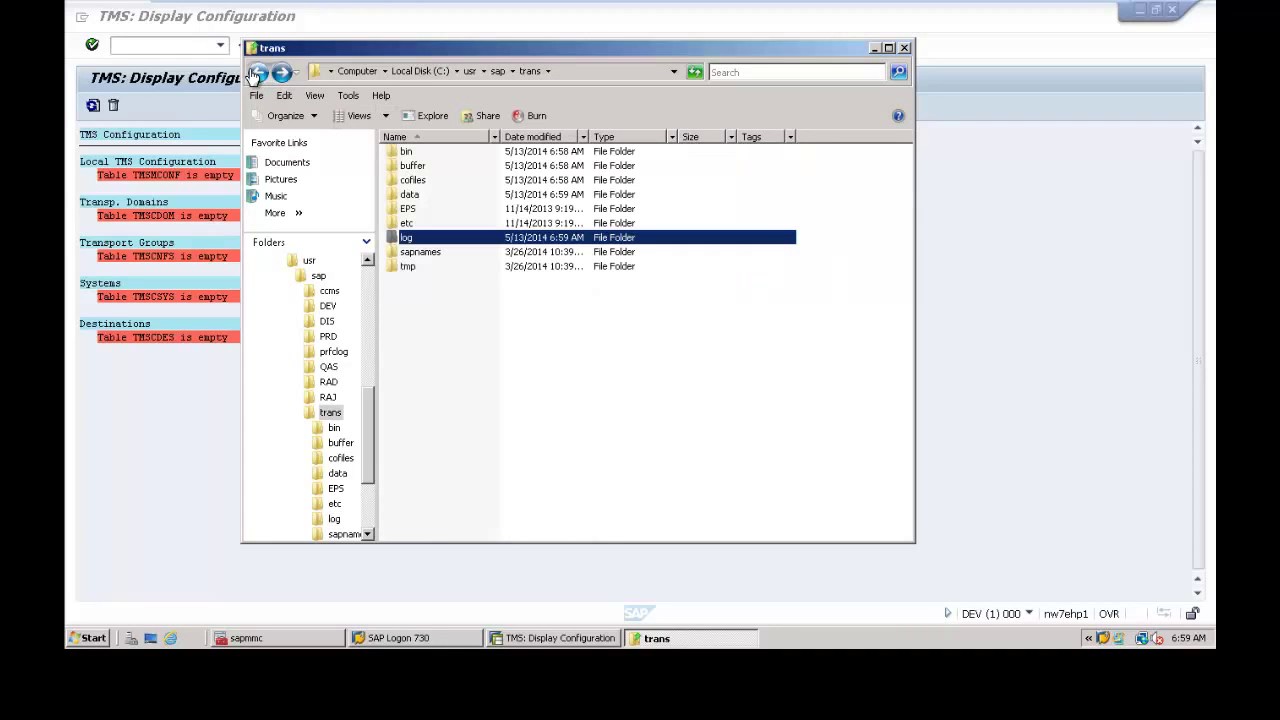
pyautogui.doubleClick(395, 252)
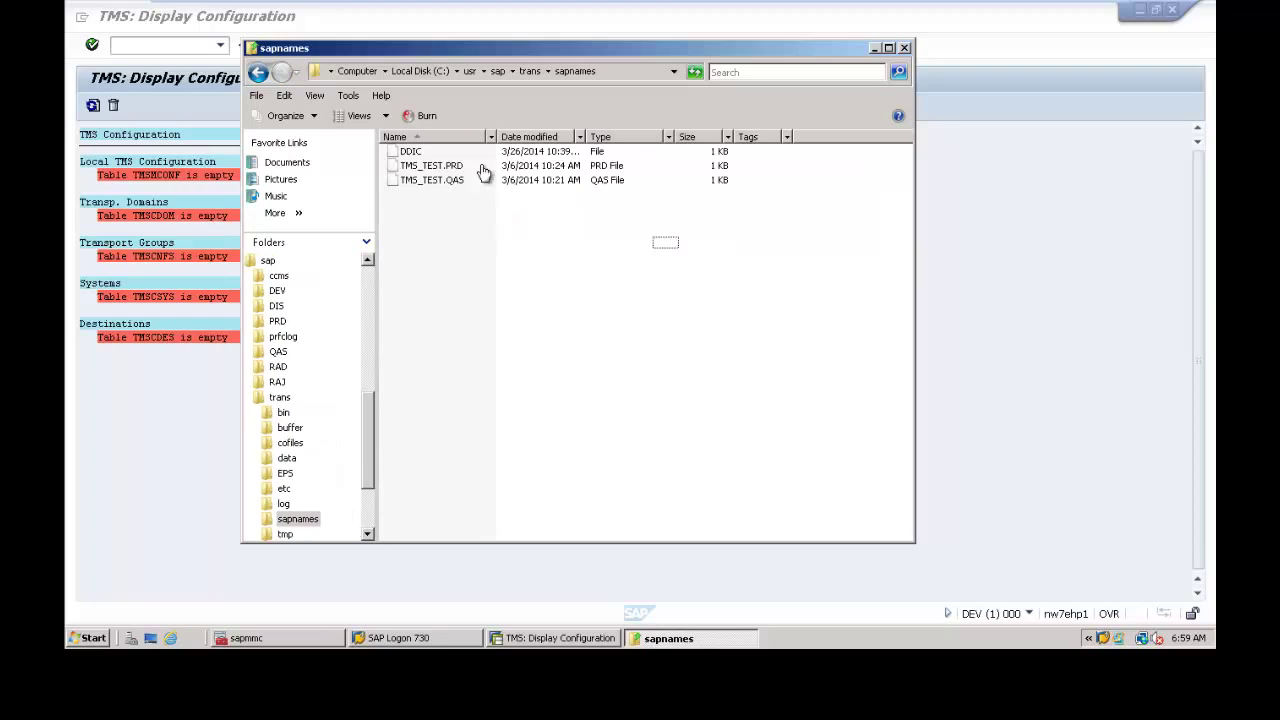
pyautogui.moveTo(680, 246); pyautogui.dragTo(414, 143)
pyautogui.press('Delete')
pyautogui.press('Return')
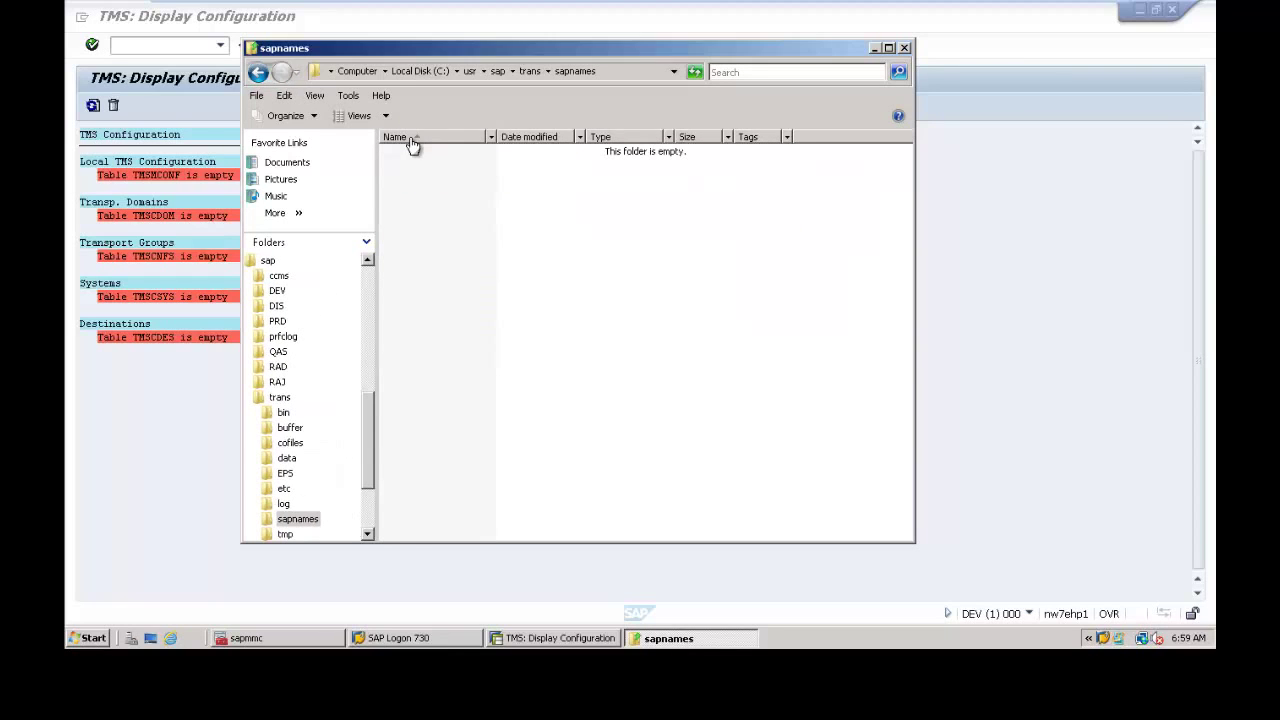
pyautogui.click(258, 73)
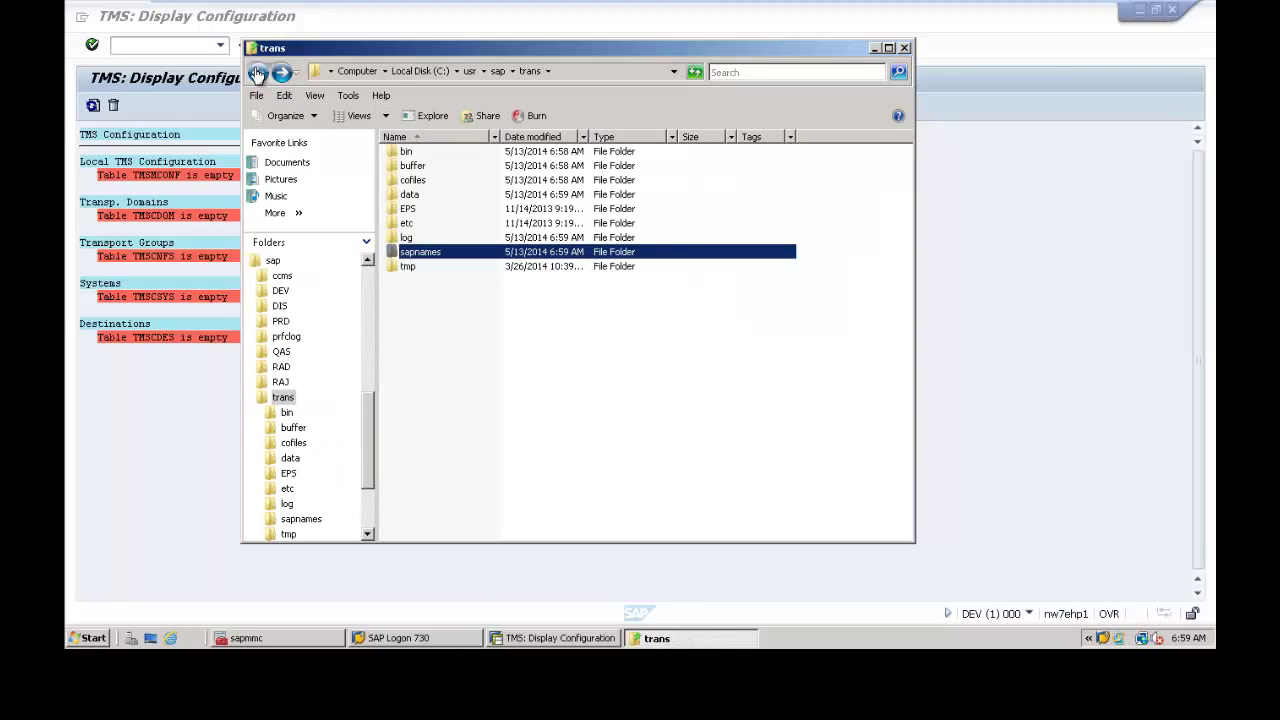
pyautogui.click(394, 268)
pyautogui.doubleClick(394, 270)
pyautogui.moveTo(766, 312); pyautogui.dragTo(437, 151)
pyautogui.press('Delete')
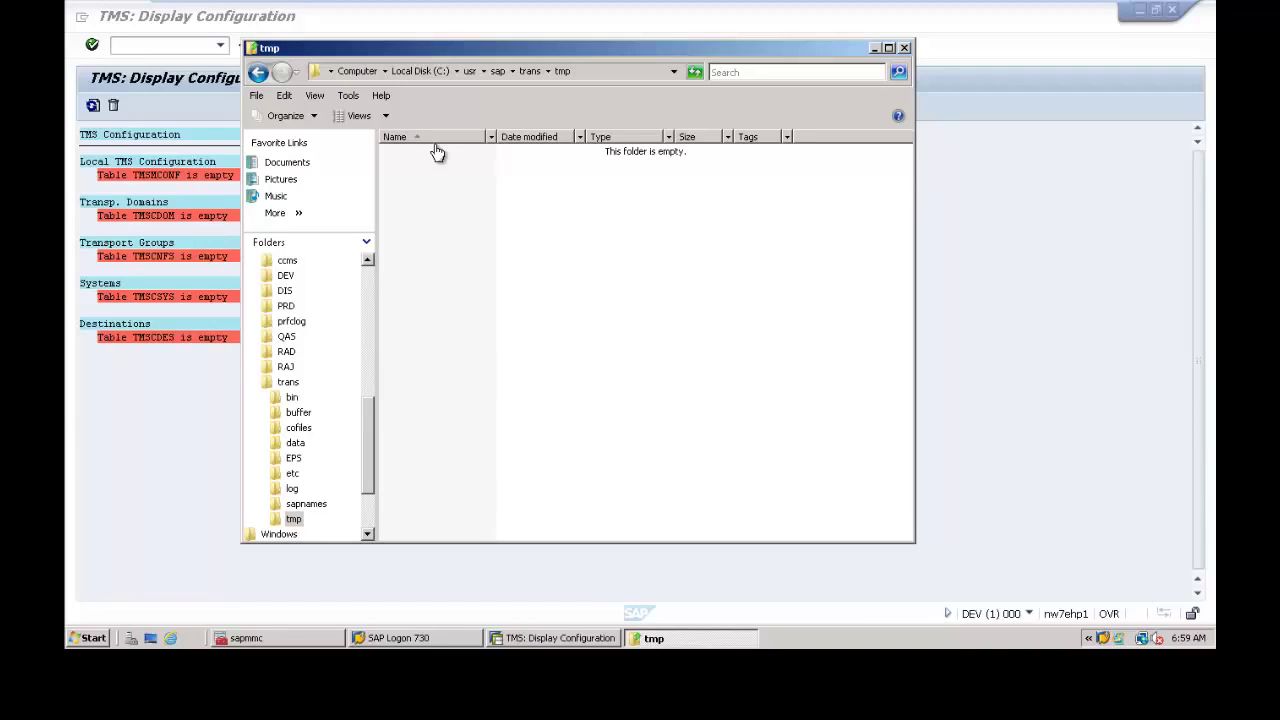
# Rerun STMS and save DEV as controller of DOMAIN_DEV, described 'Transport domain DEV'.
pyautogui.click(873, 49)
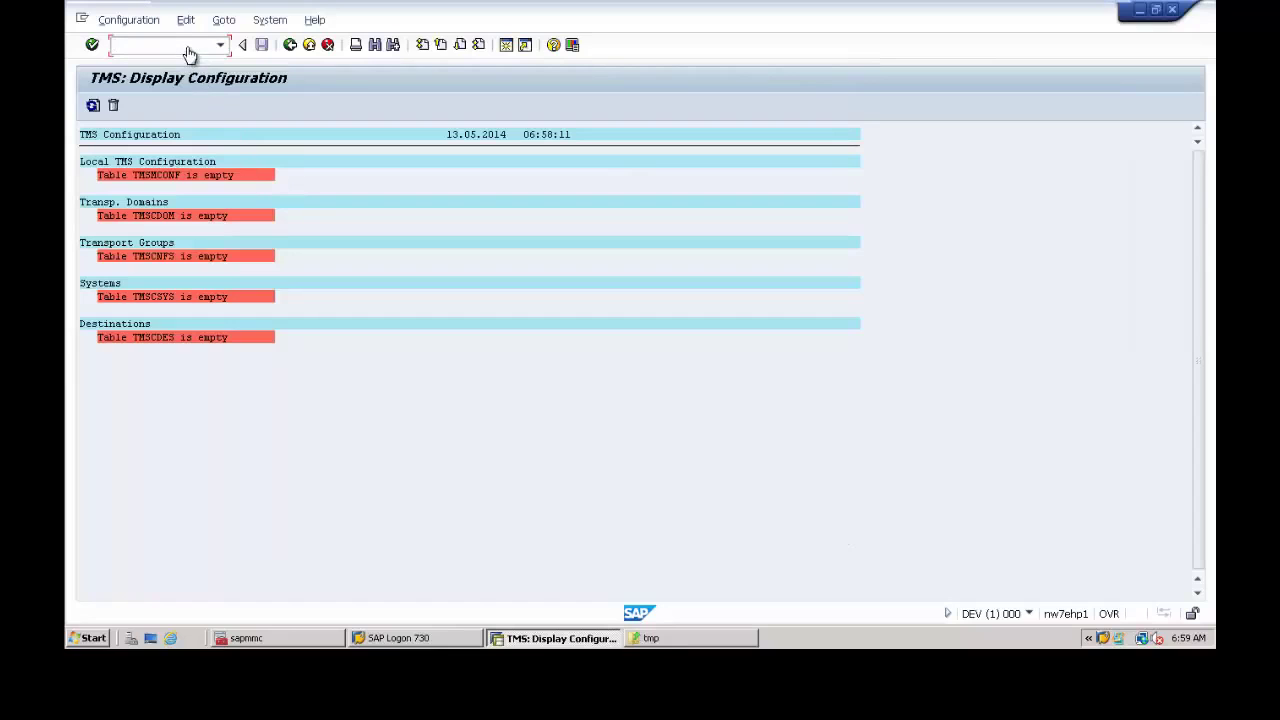
pyautogui.write('/n')
pyautogui.press('Return')
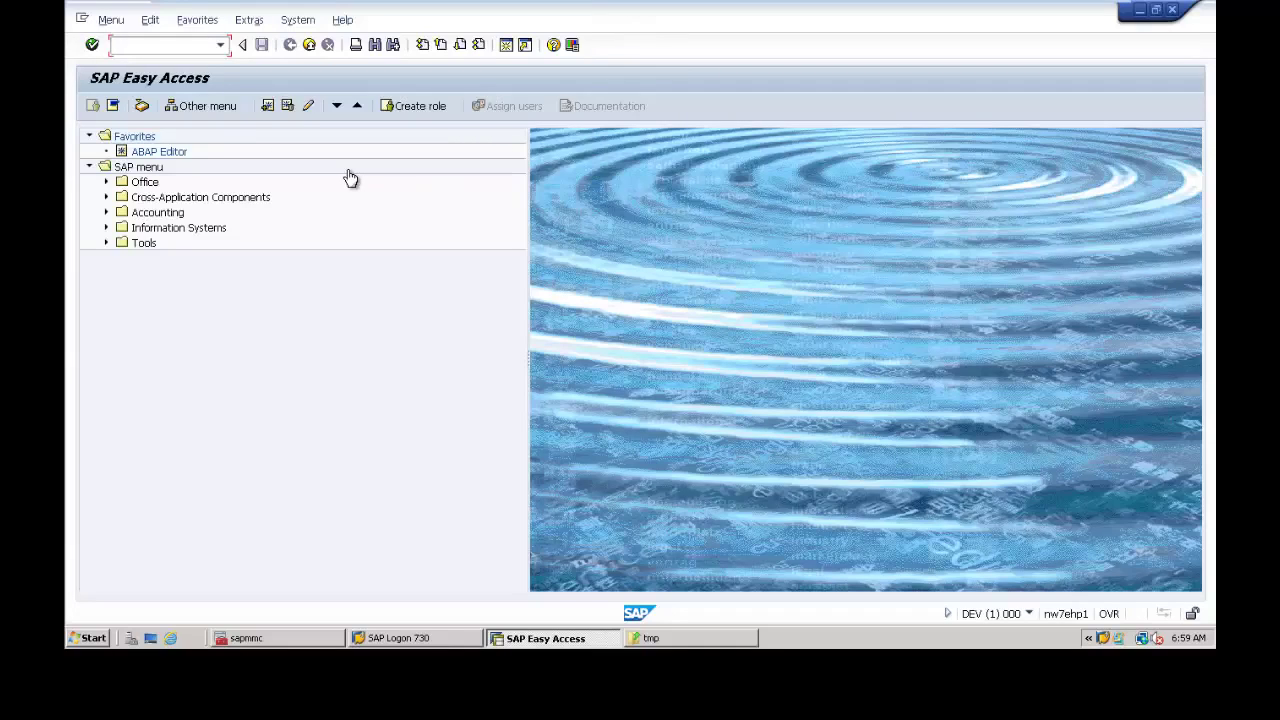
pyautogui.write('stms')
pyautogui.press('Return')
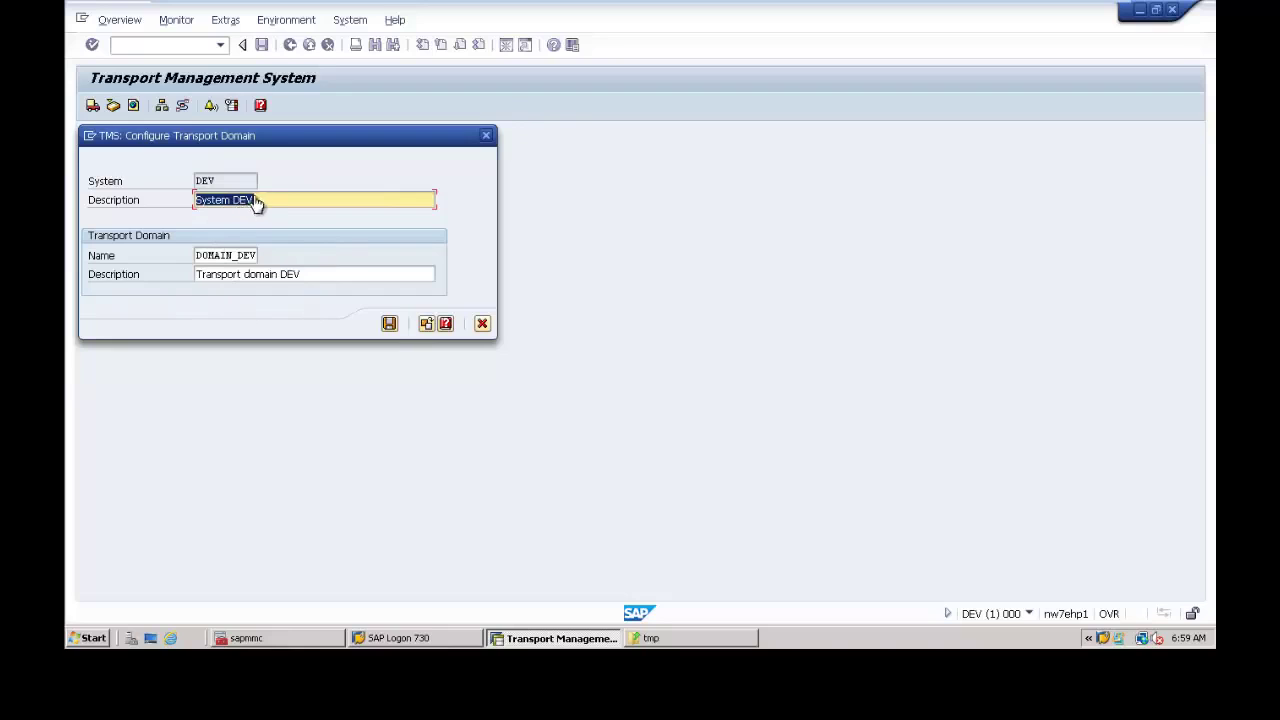
pyautogui.click(389, 324)
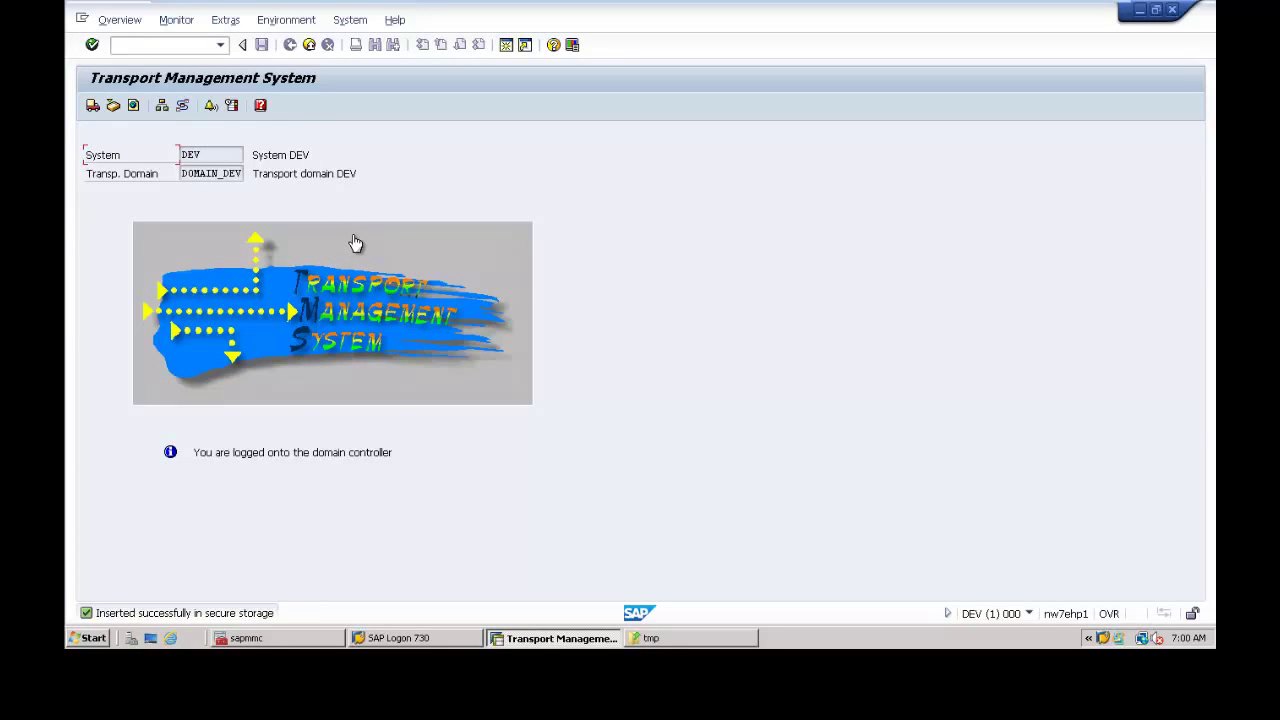
# Verify trans\bin contains DOMAIN.CFG and TP_DOMAIN_DEV.PFL, then minimize Explorer.
pyautogui.click(675, 642)
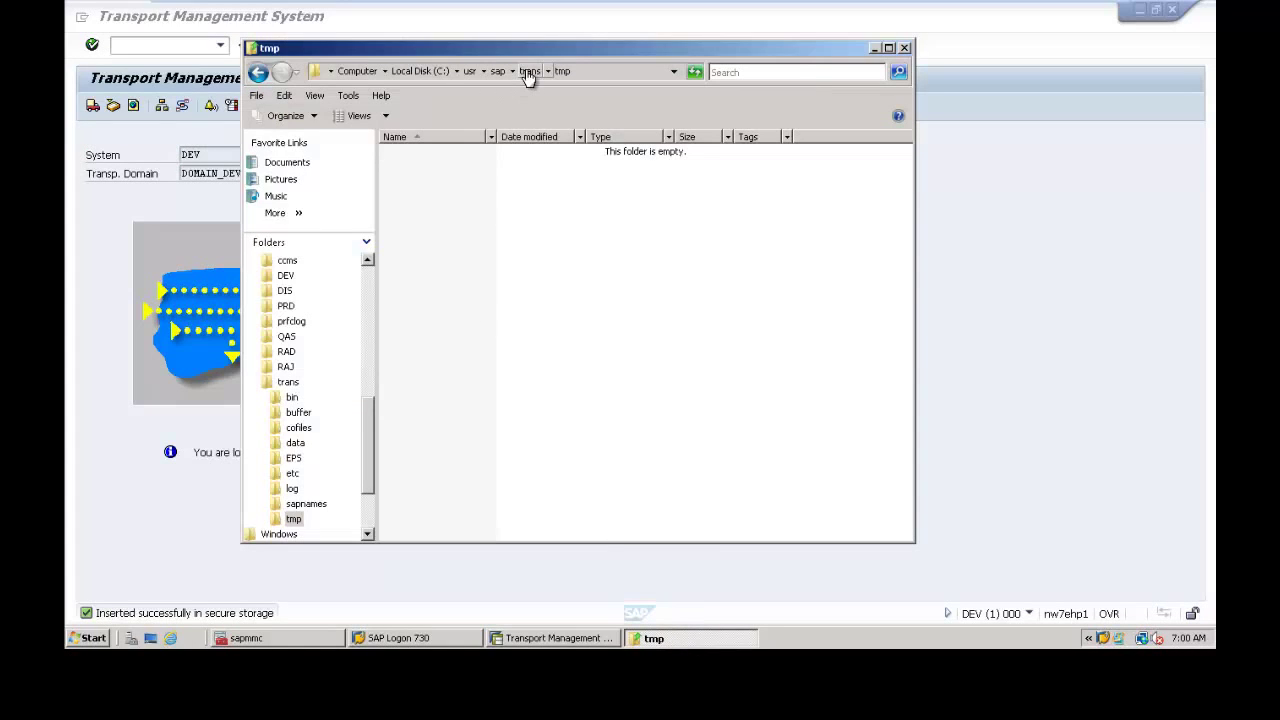
pyautogui.click(529, 72)
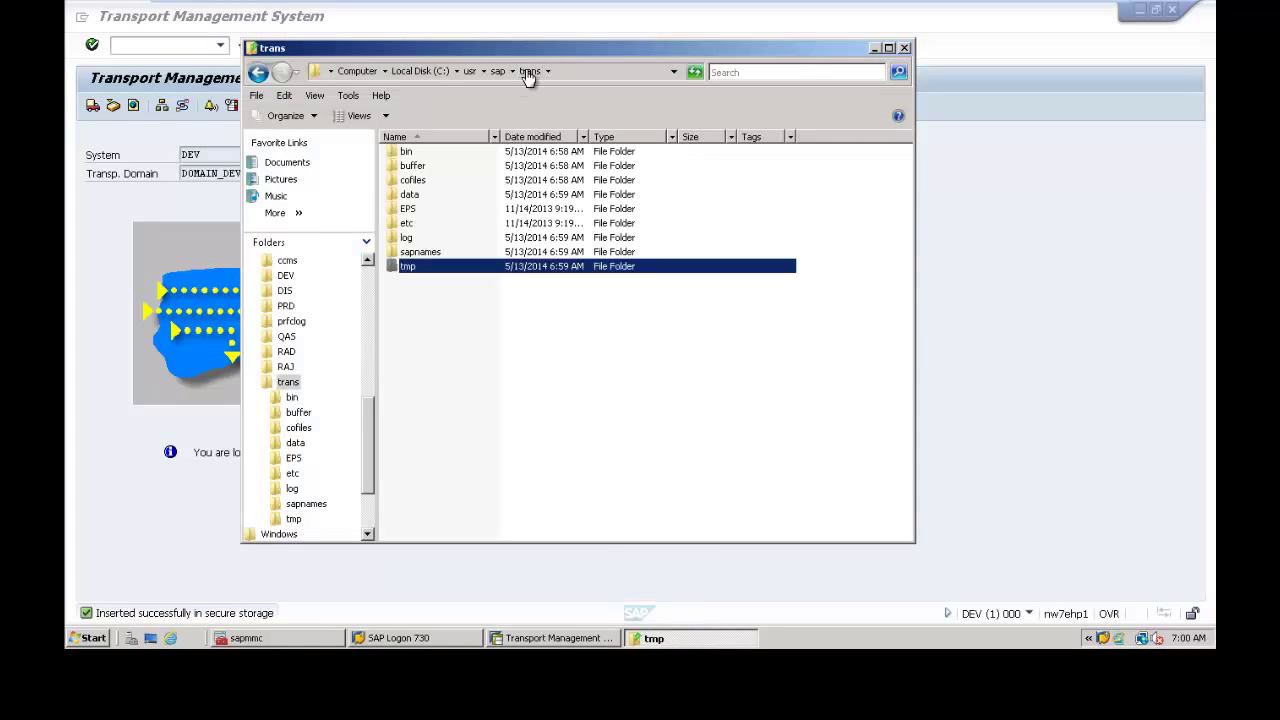
pyautogui.doubleClick(396, 154)
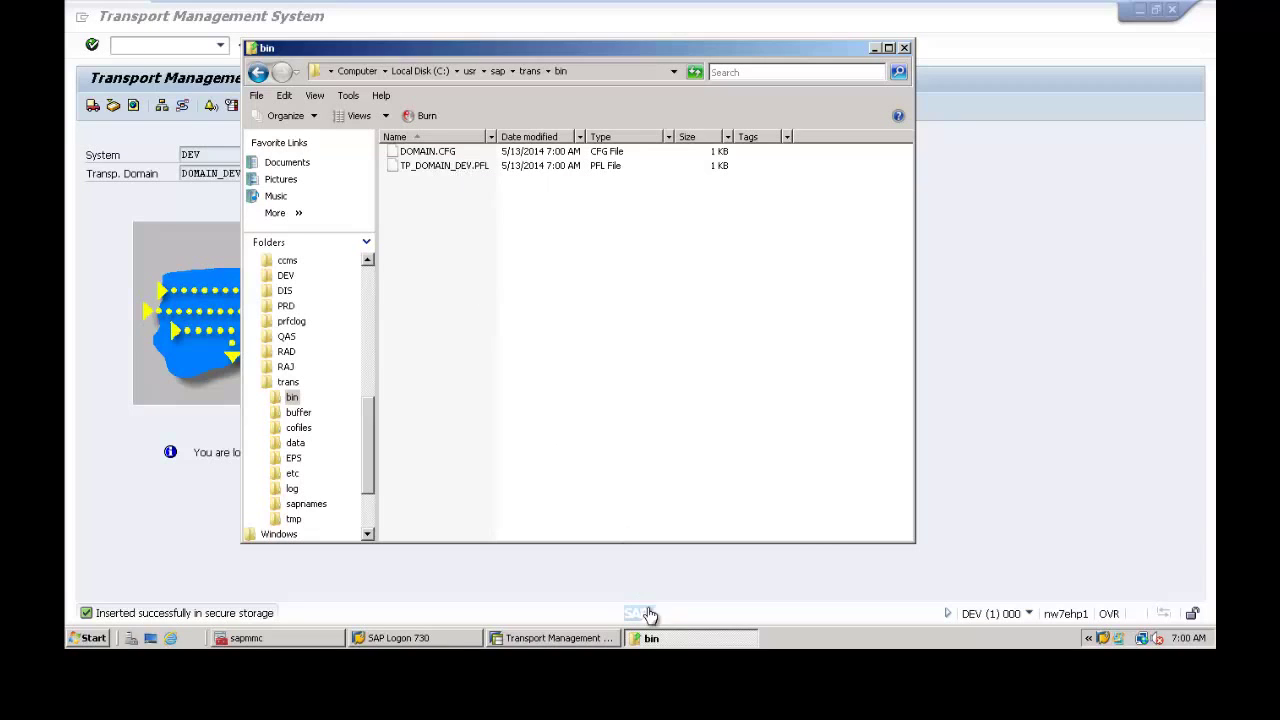
pyautogui.click(658, 641)
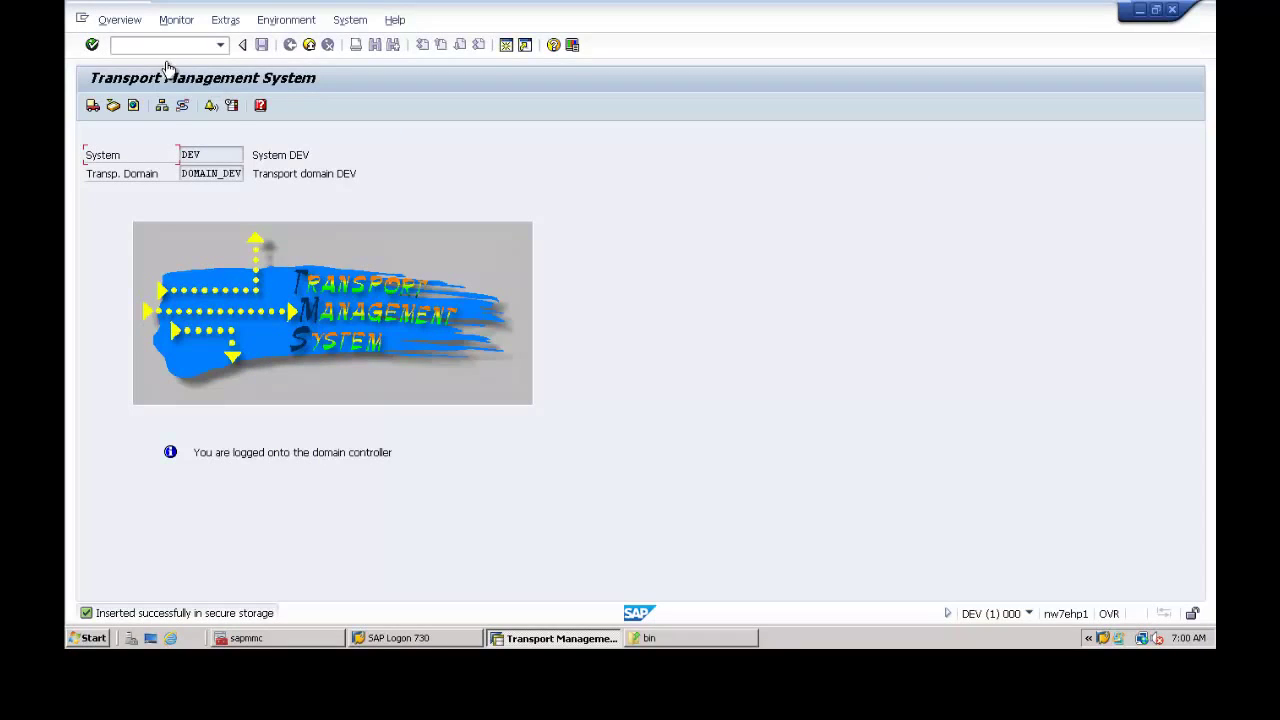
# View DOMAIN_DEV's systems, then display the transport routes DEV → QAS → PRD and RAJ.
pyautogui.click(125, 22)
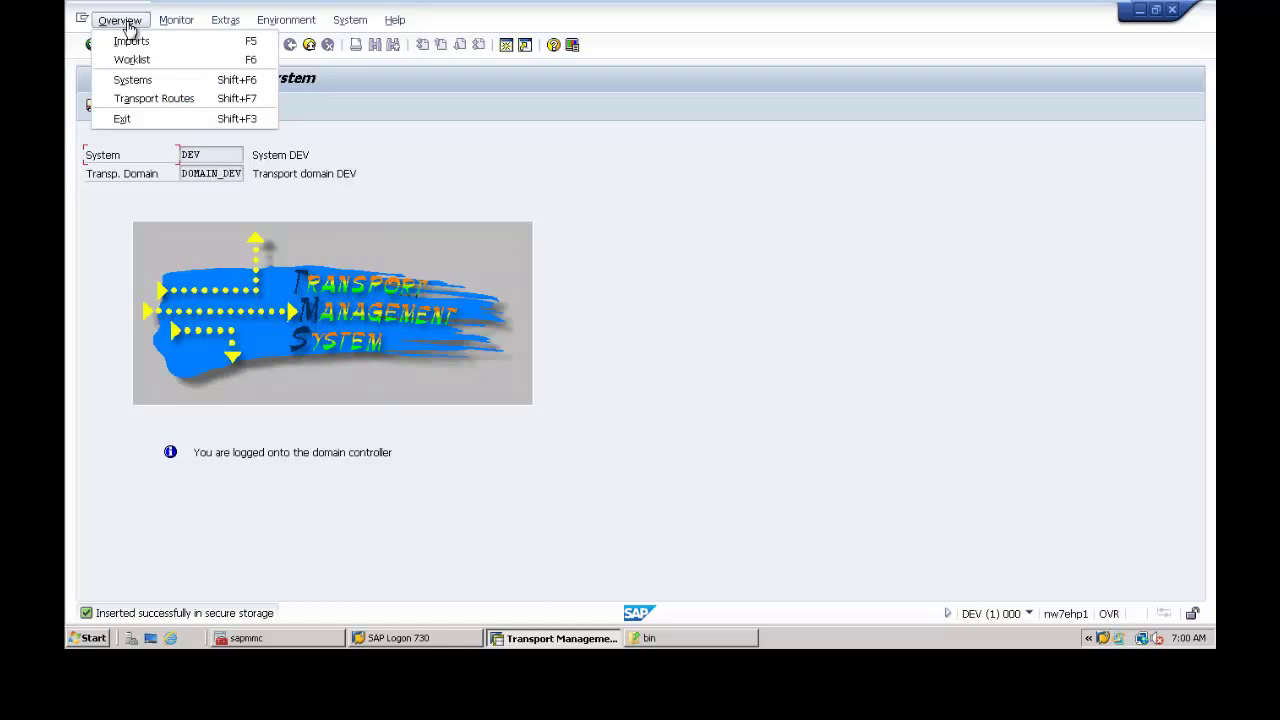
pyautogui.click(136, 82)
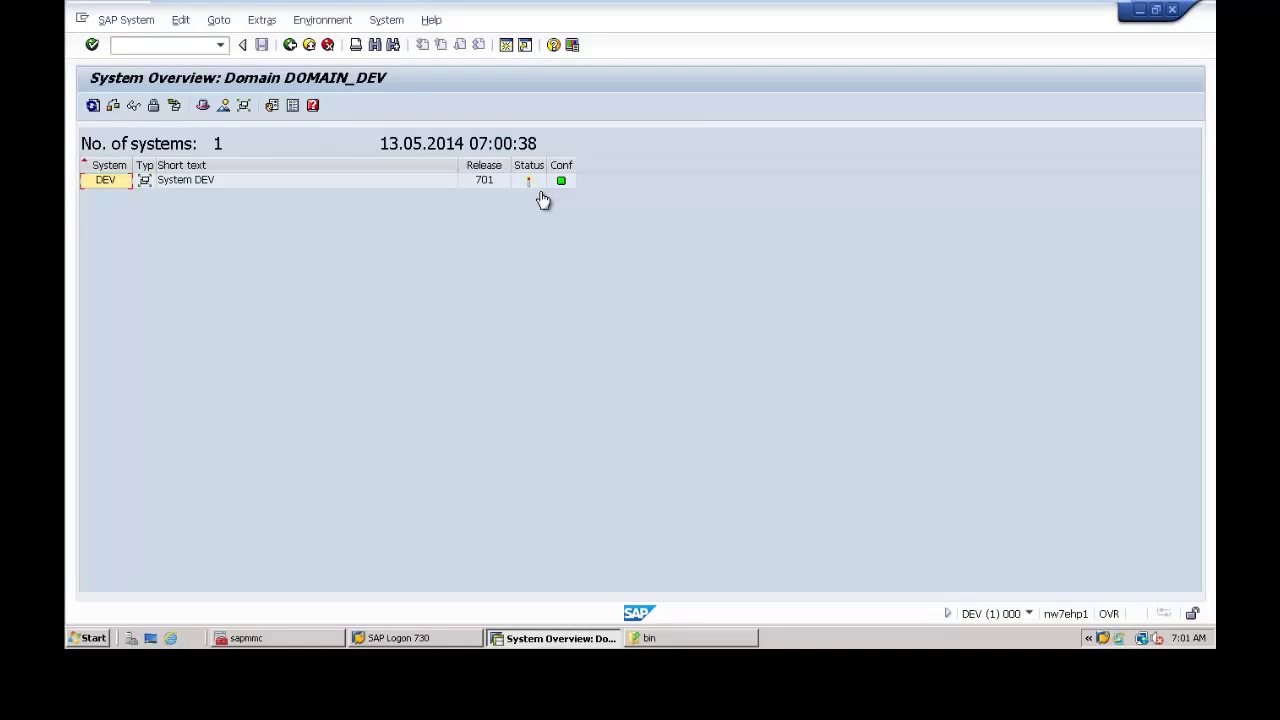
pyautogui.click(309, 22)
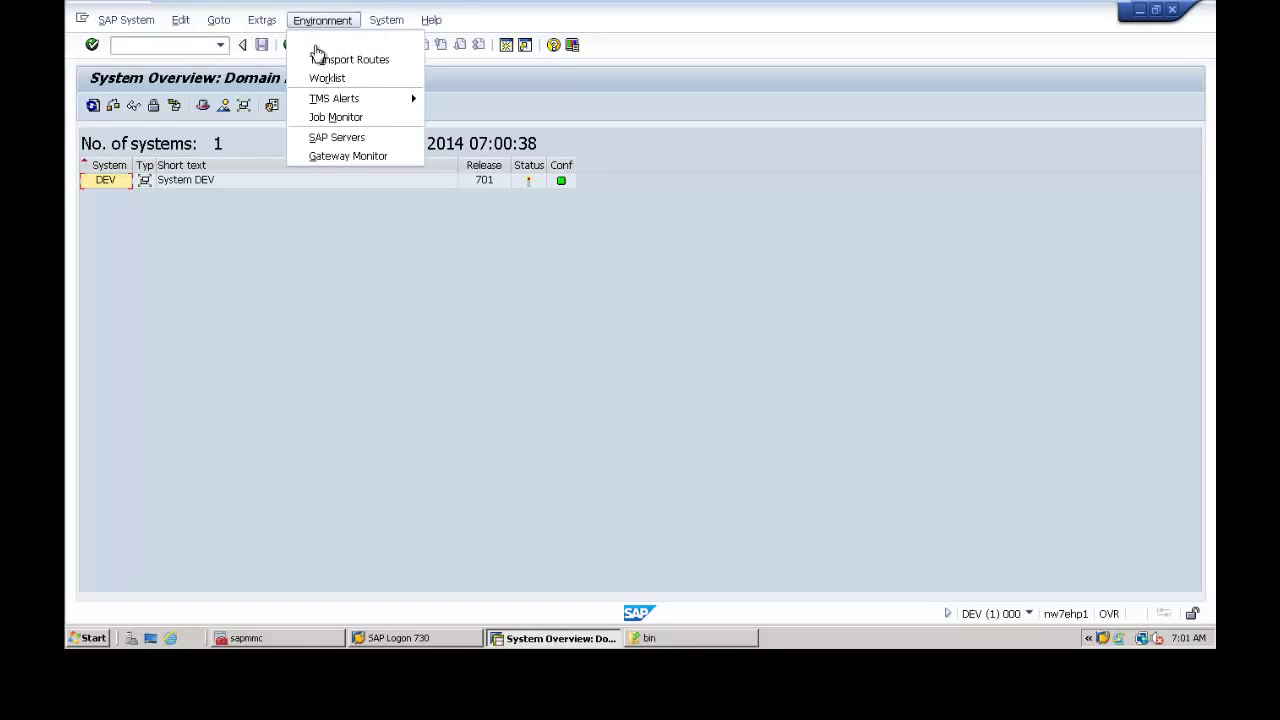
pyautogui.click(318, 61)
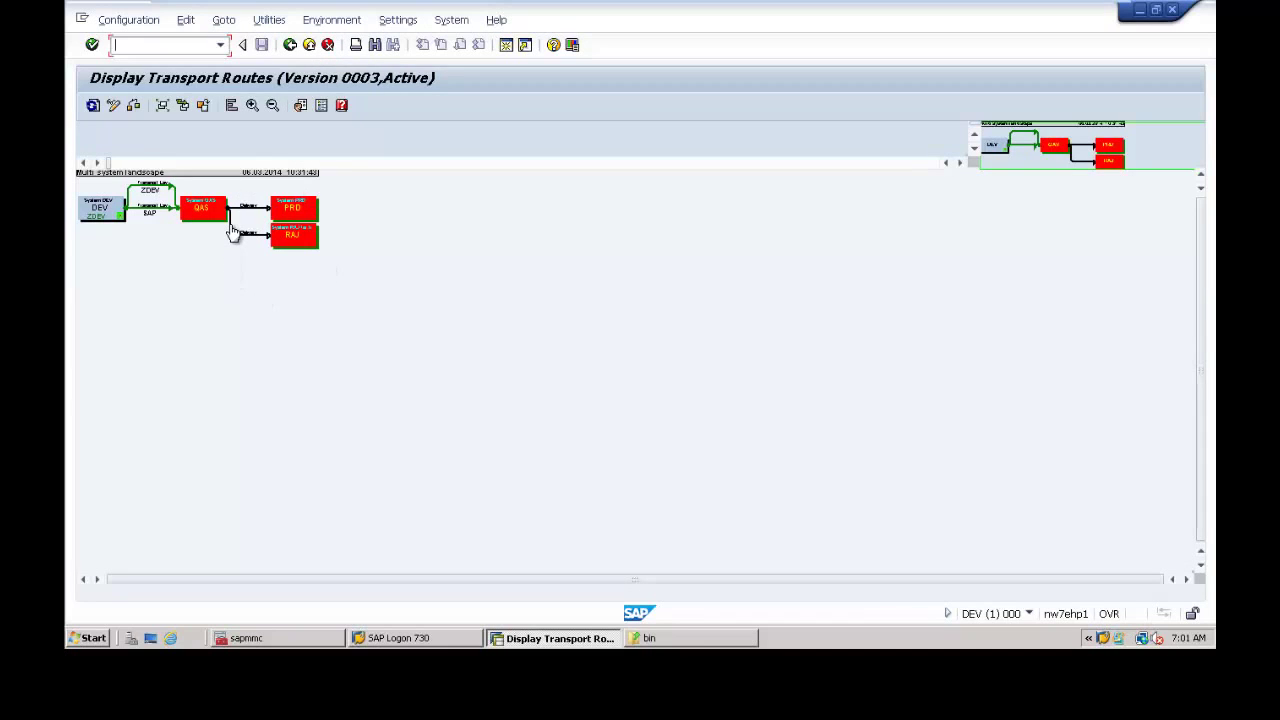
# Enter change mode, apply the Single System standard configuration, and place DEV on the canvas.
pyautogui.click(136, 22)
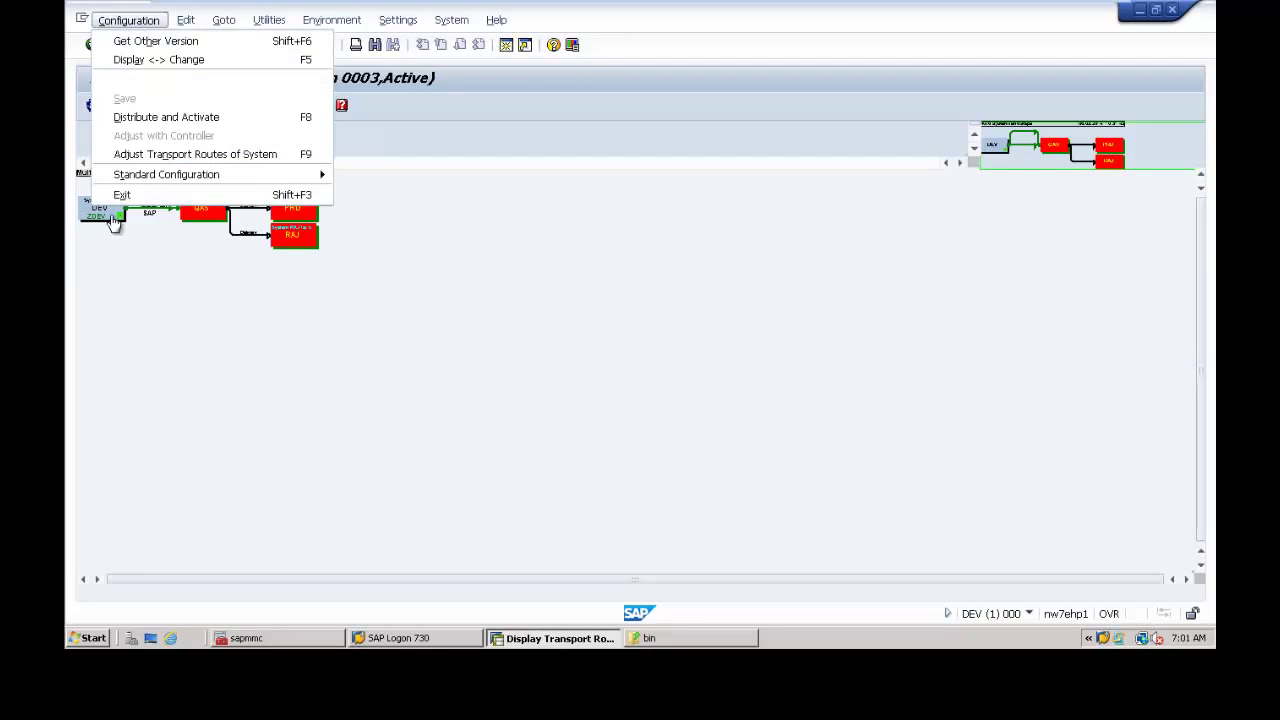
pyautogui.moveTo(131, 177)
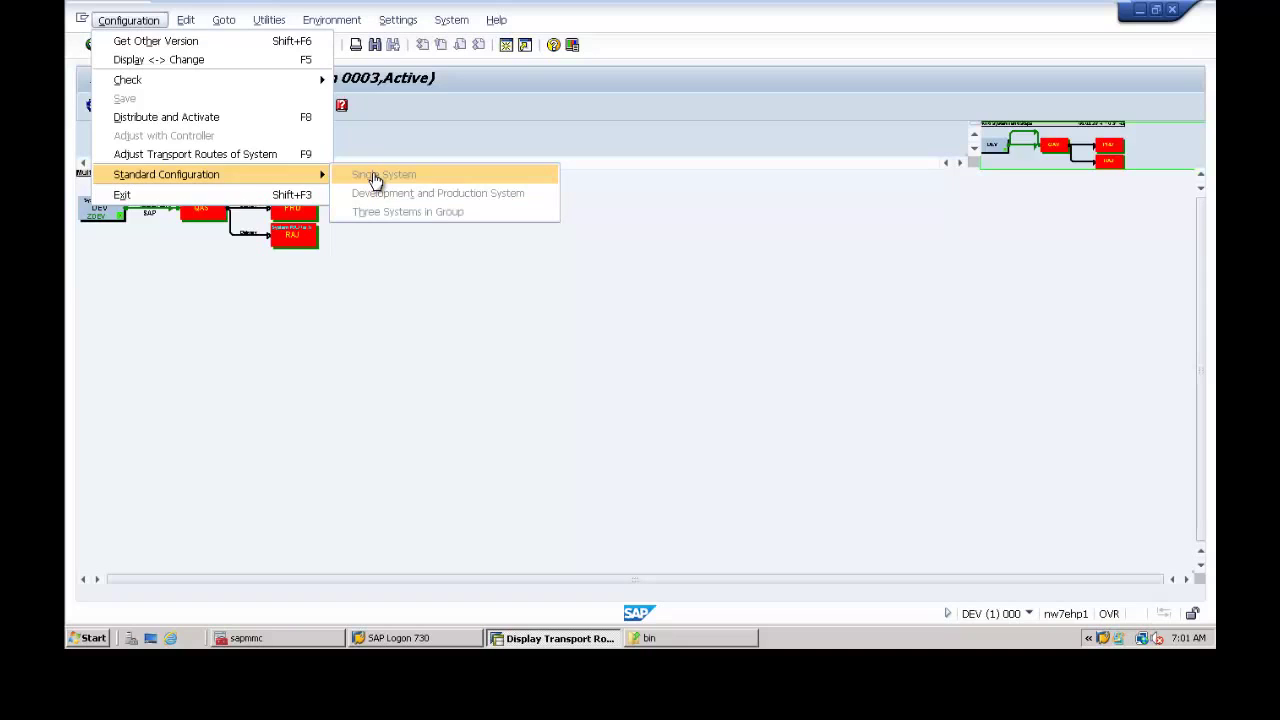
pyautogui.click(320, 331)
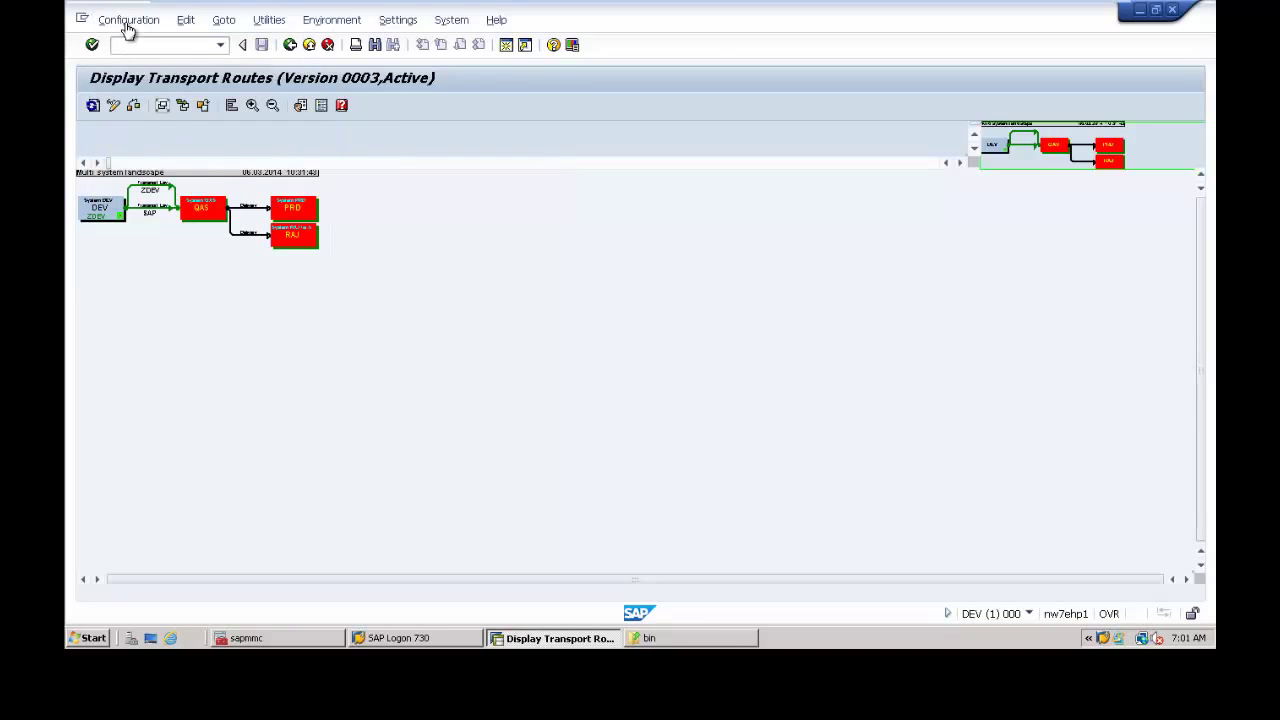
pyautogui.click(114, 106)
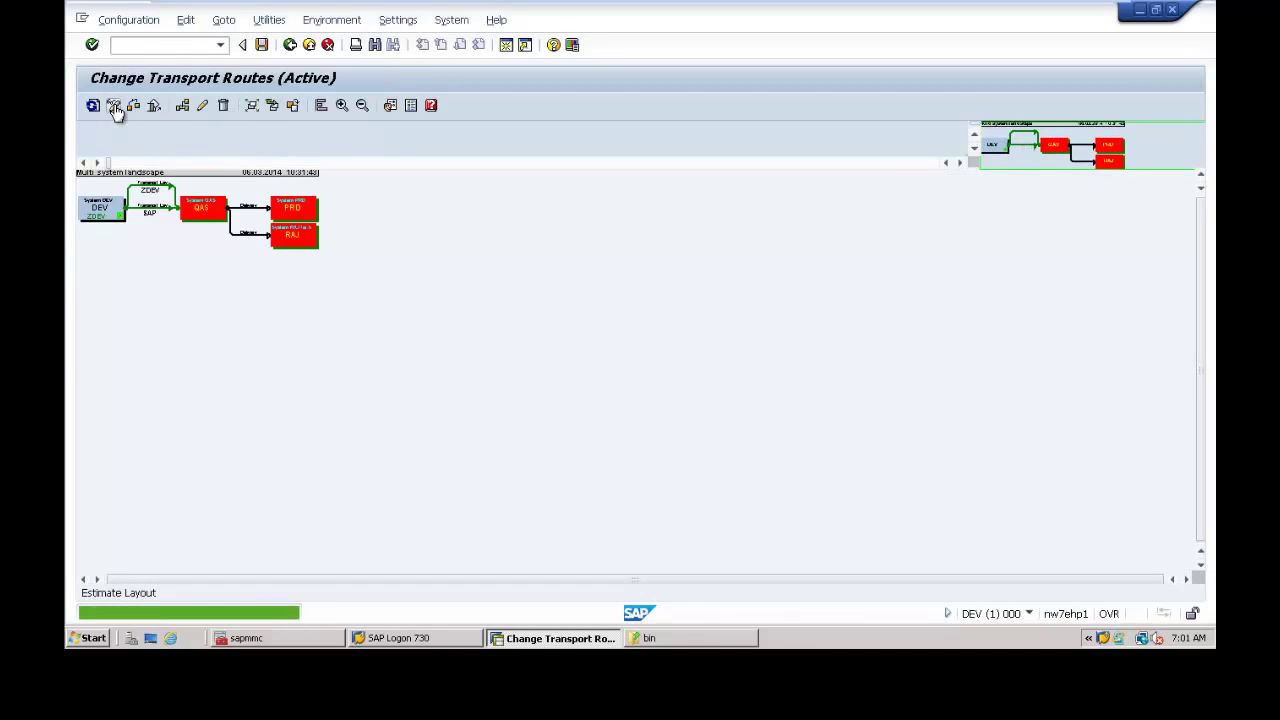
pyautogui.click(121, 22)
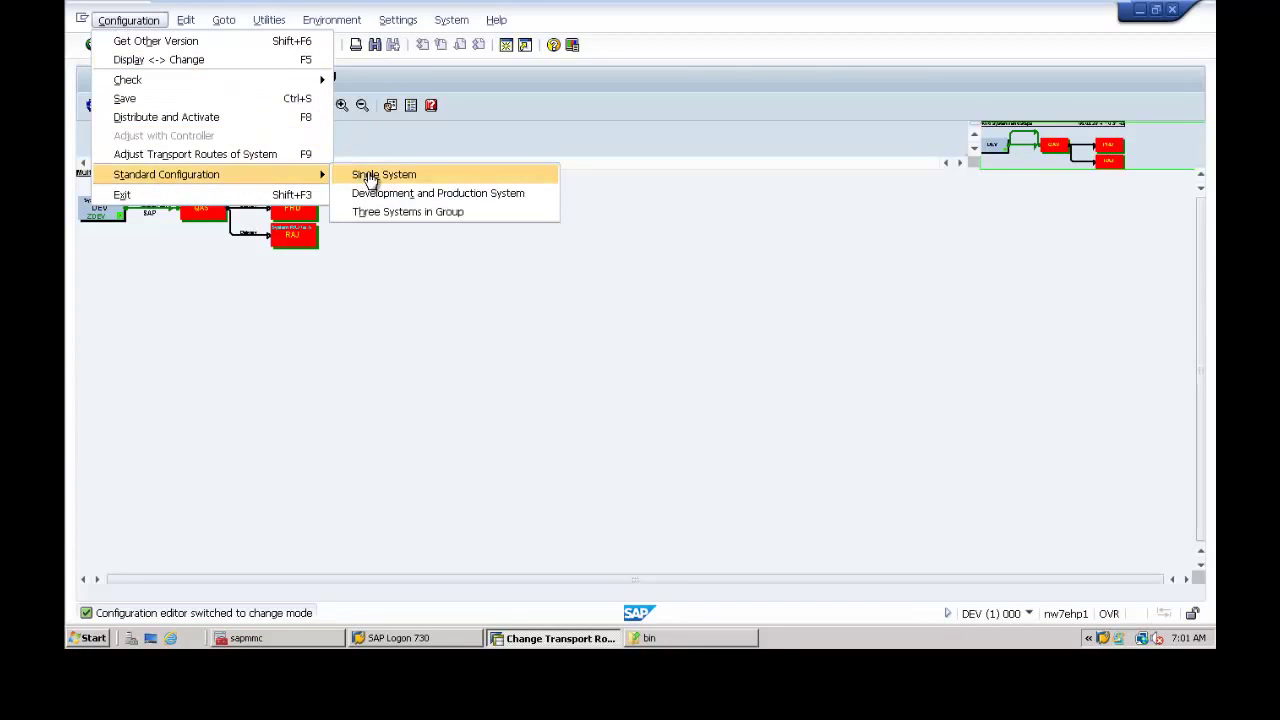
pyautogui.click(370, 177)
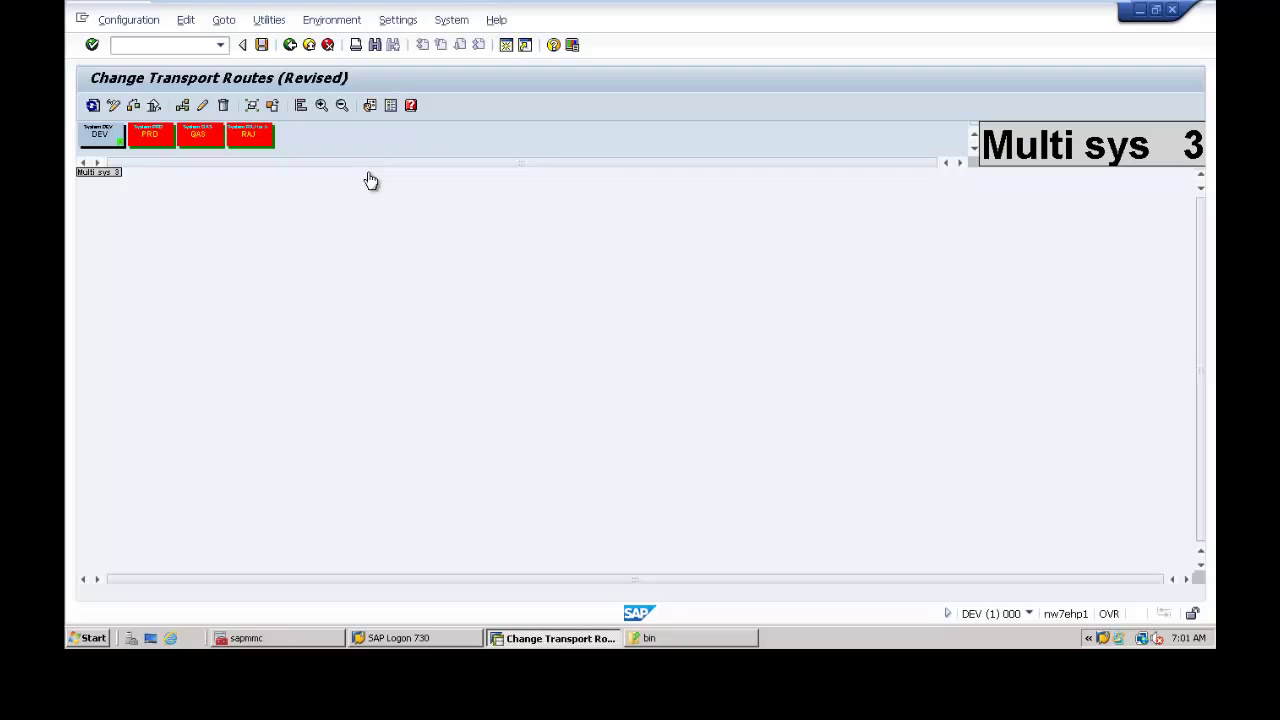
pyautogui.click(104, 139)
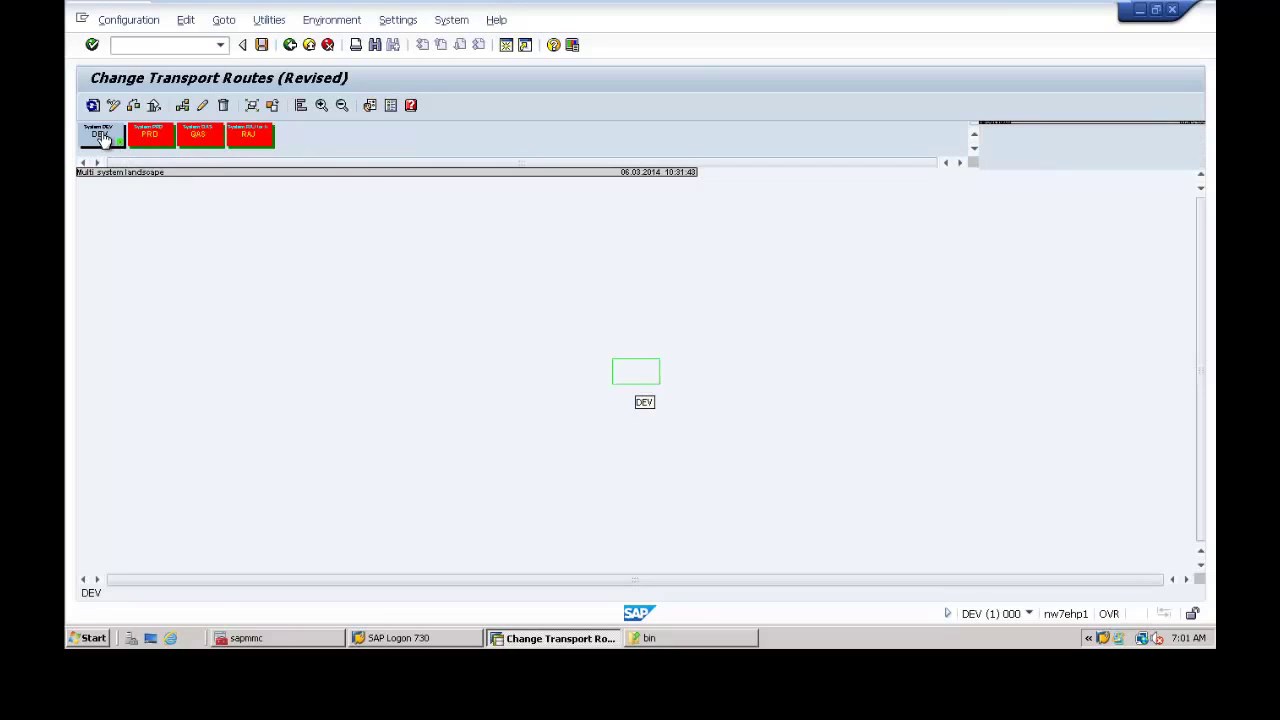
pyautogui.moveTo(104, 139); pyautogui.dragTo(285, 348)
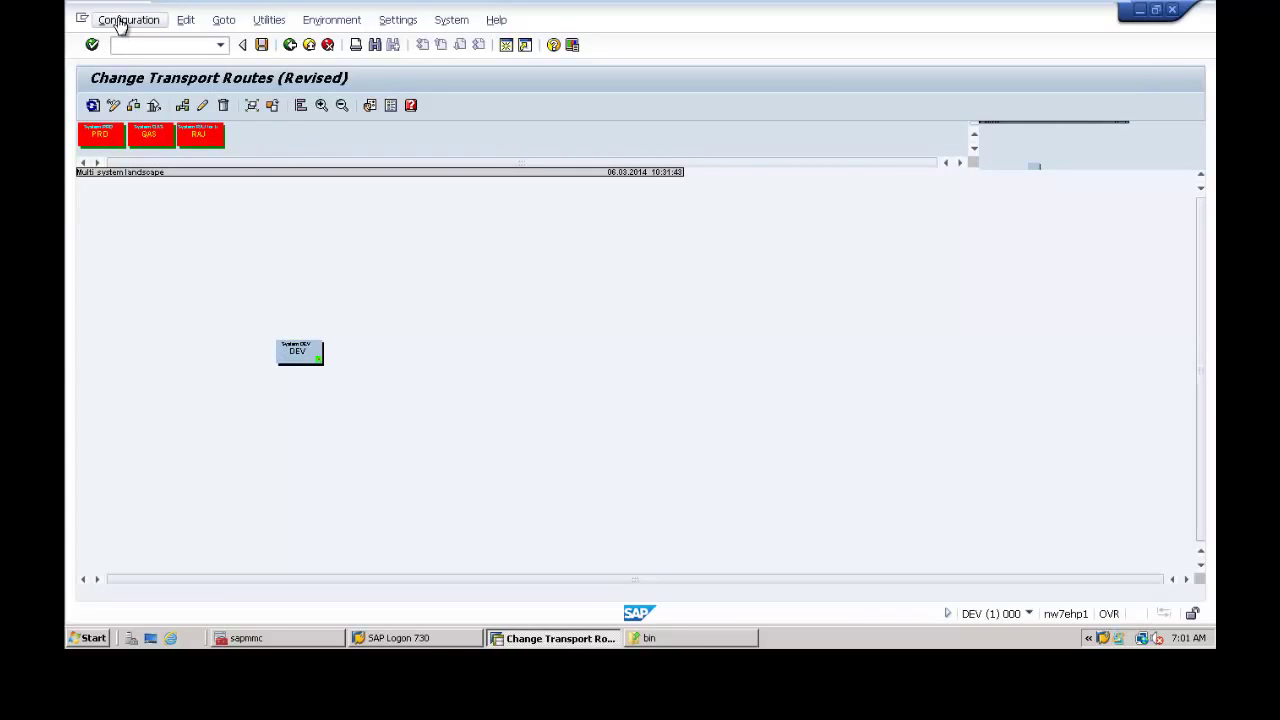
# Save the configuration with the short description 'Single system landscape'.
pyautogui.click(262, 45)
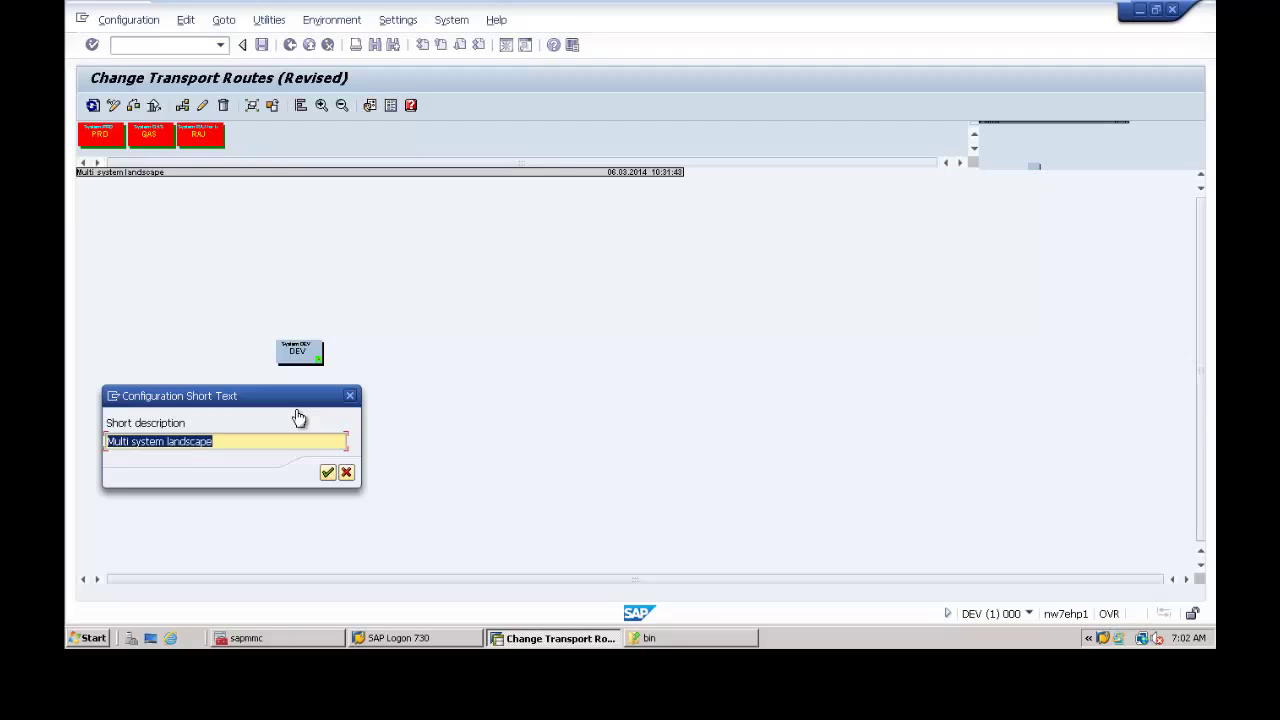
pyautogui.write('Single system la')
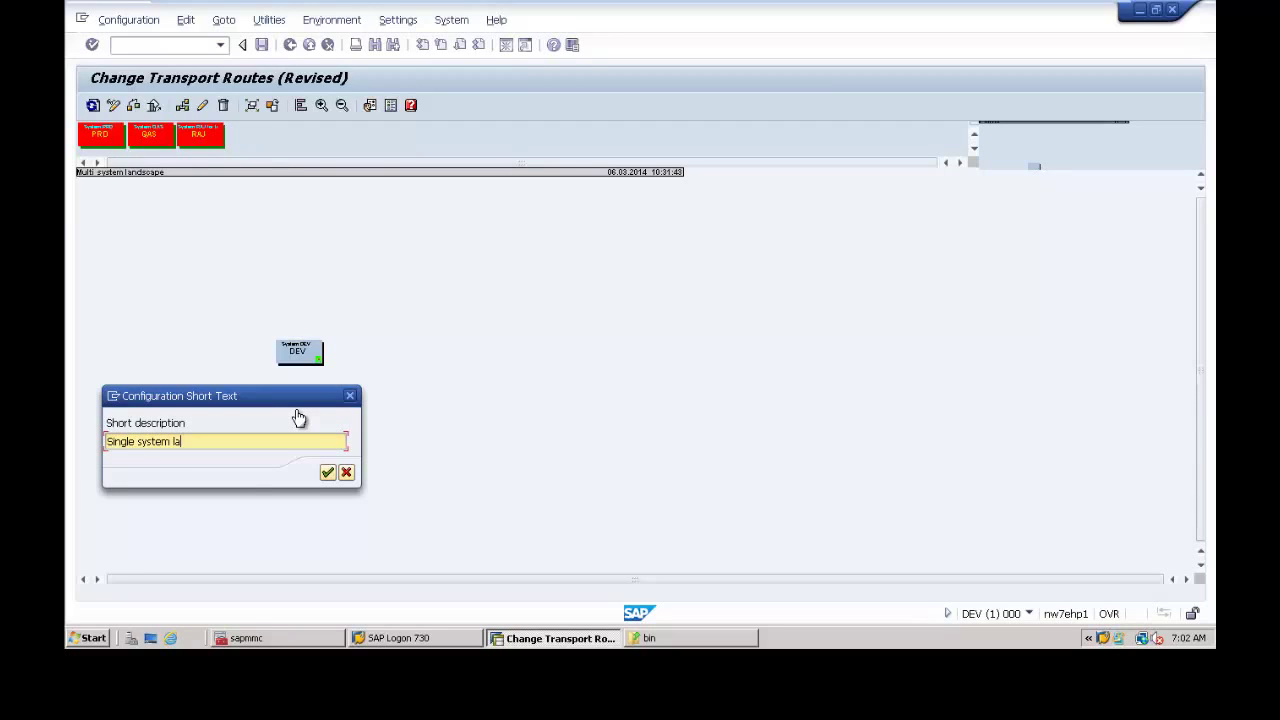
pyautogui.write('ndscape')
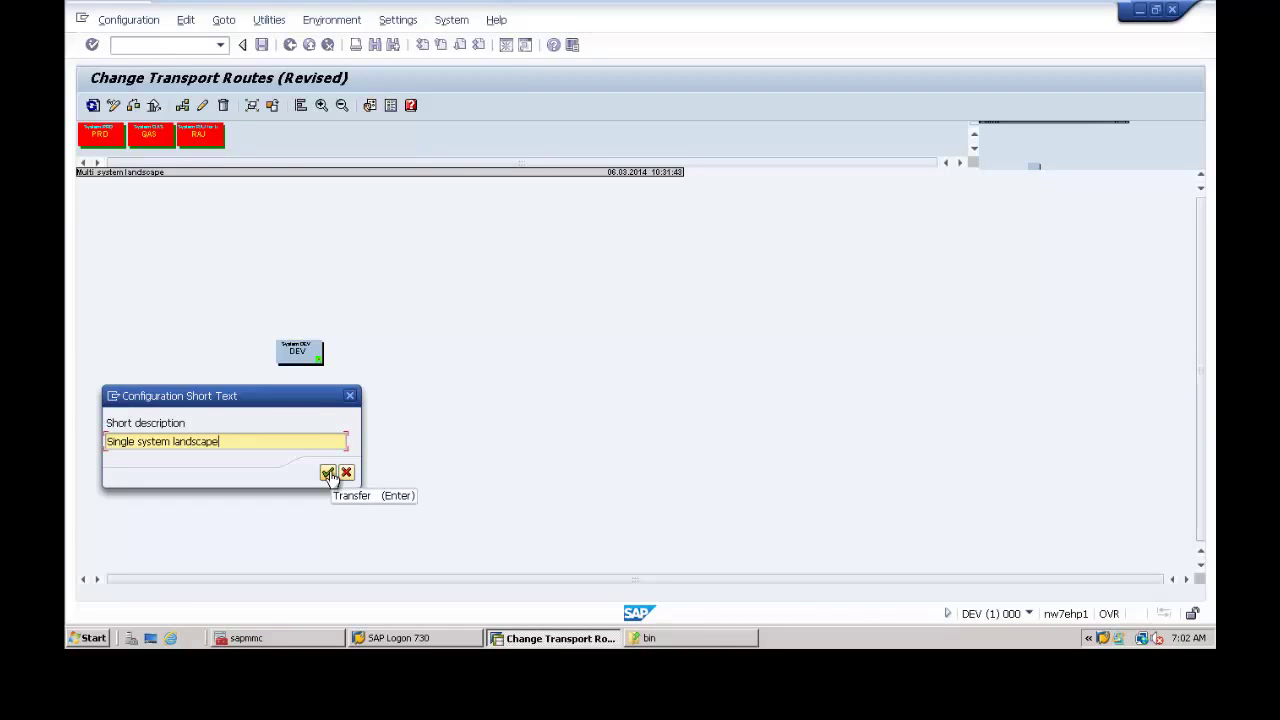
pyautogui.click(327, 473)
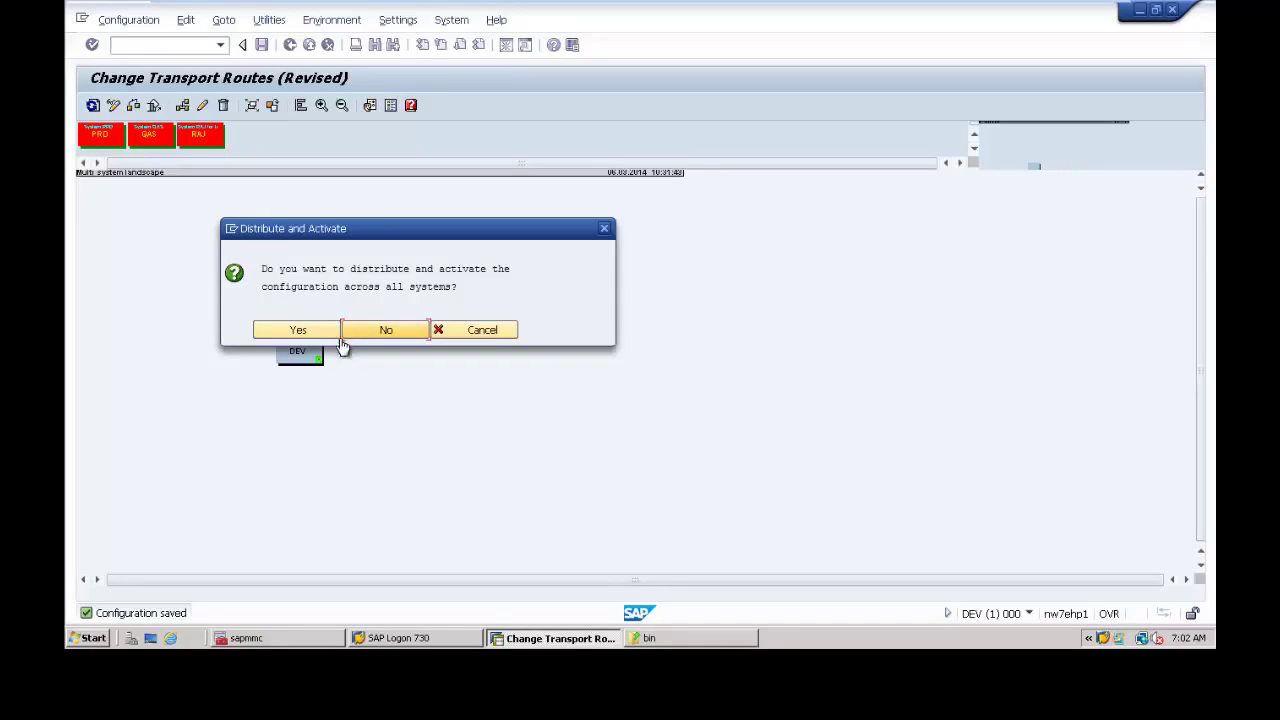
# Confirm distribution and activation of the DEV-only 'Single system landscape' routes, then minimize the VM window.
pyautogui.click(295, 337)
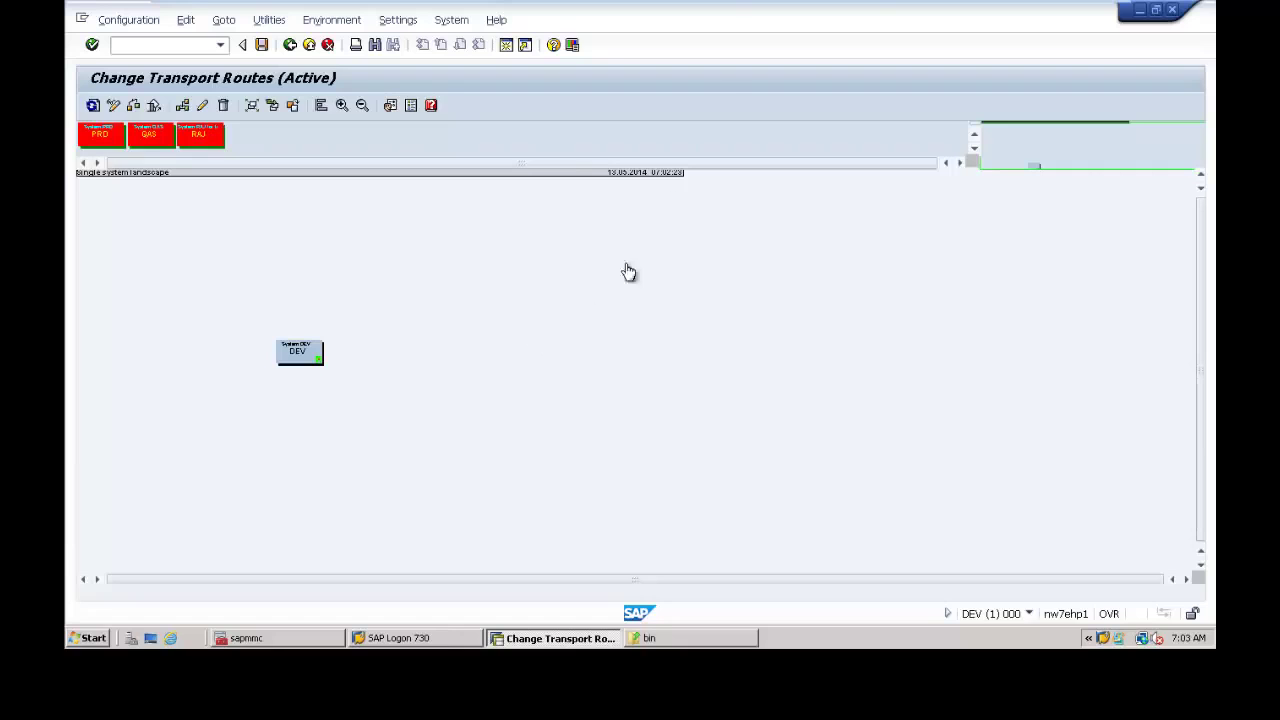
pyautogui.moveTo(722, 3)
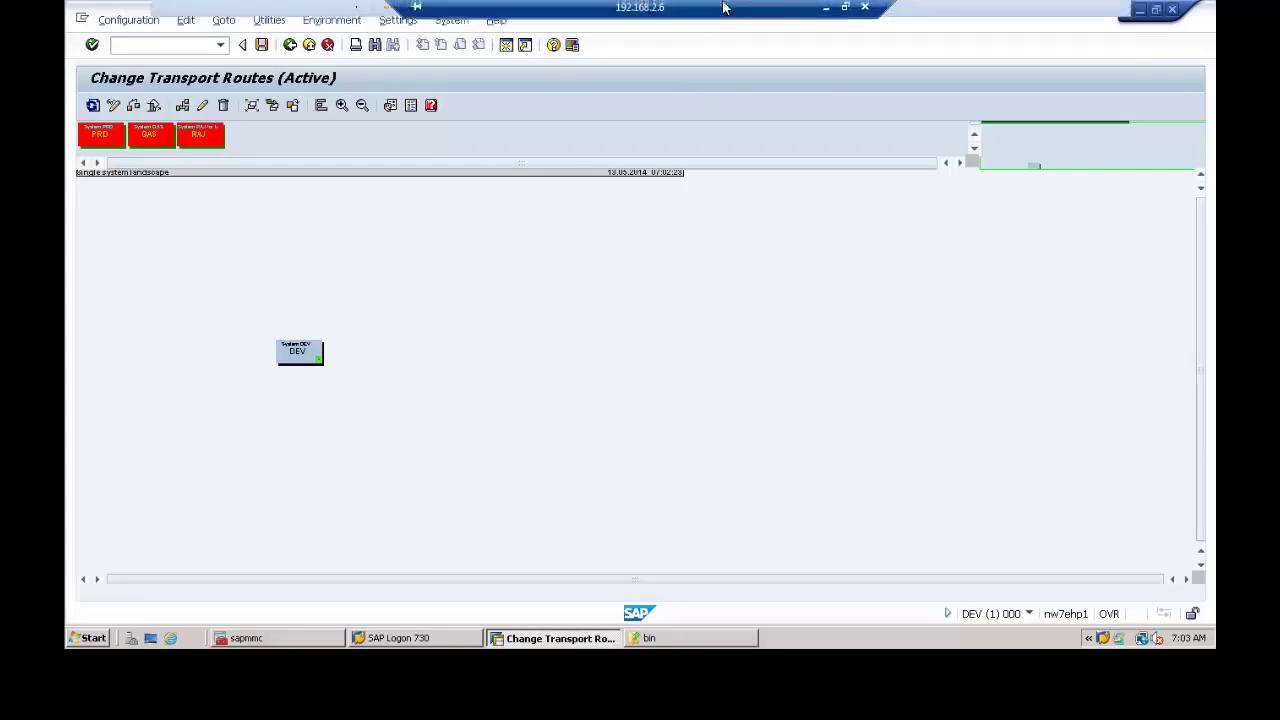
pyautogui.click(825, 12)
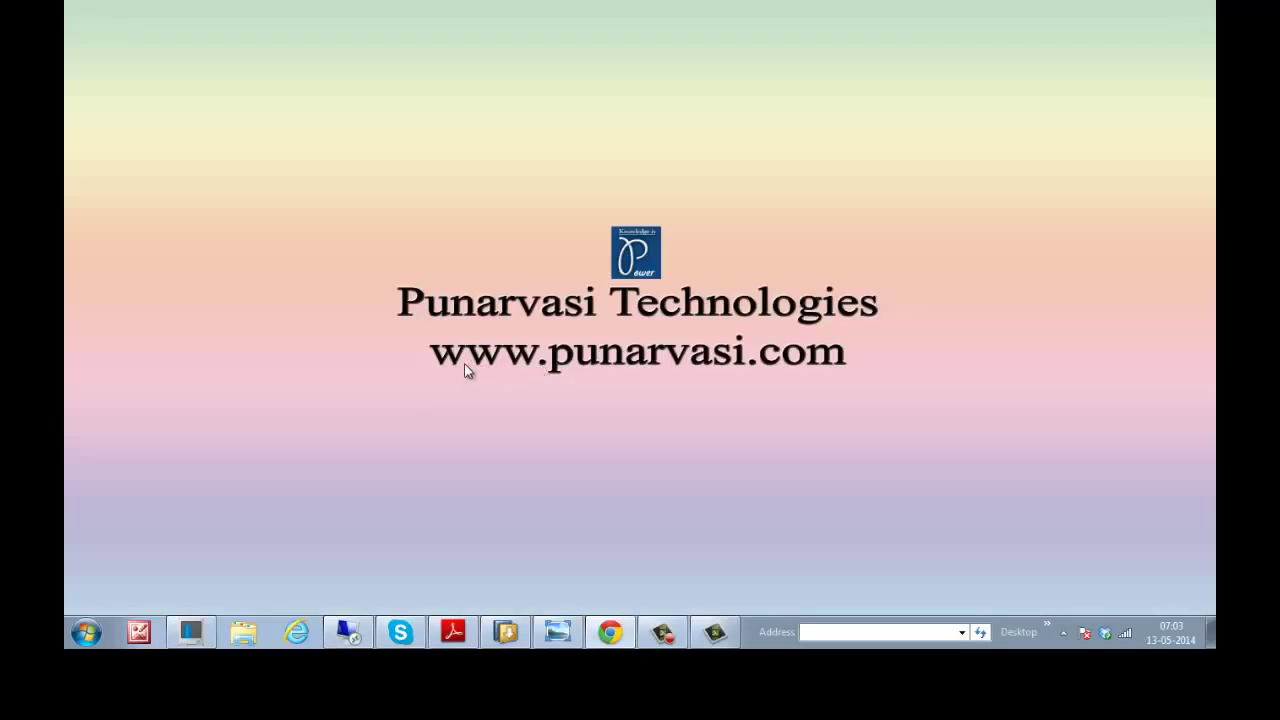